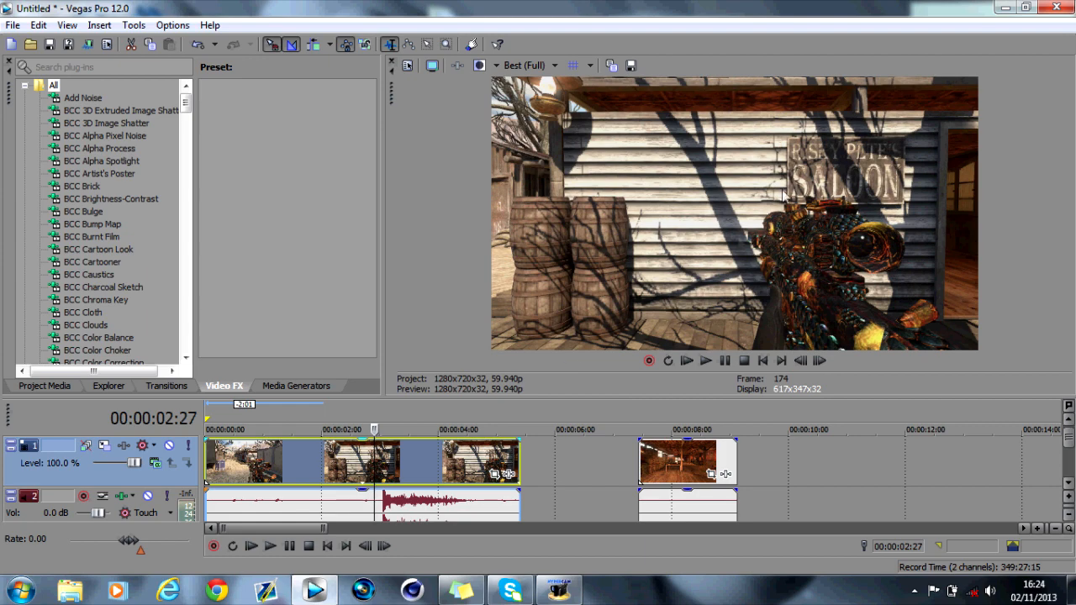
Place a marker at 00:00:02:27 in the first clip and check the neighbouring frames around it
key(m)
click(808, 365)
click(808, 365)
click(807, 365)
click(826, 364)
click(825, 364)
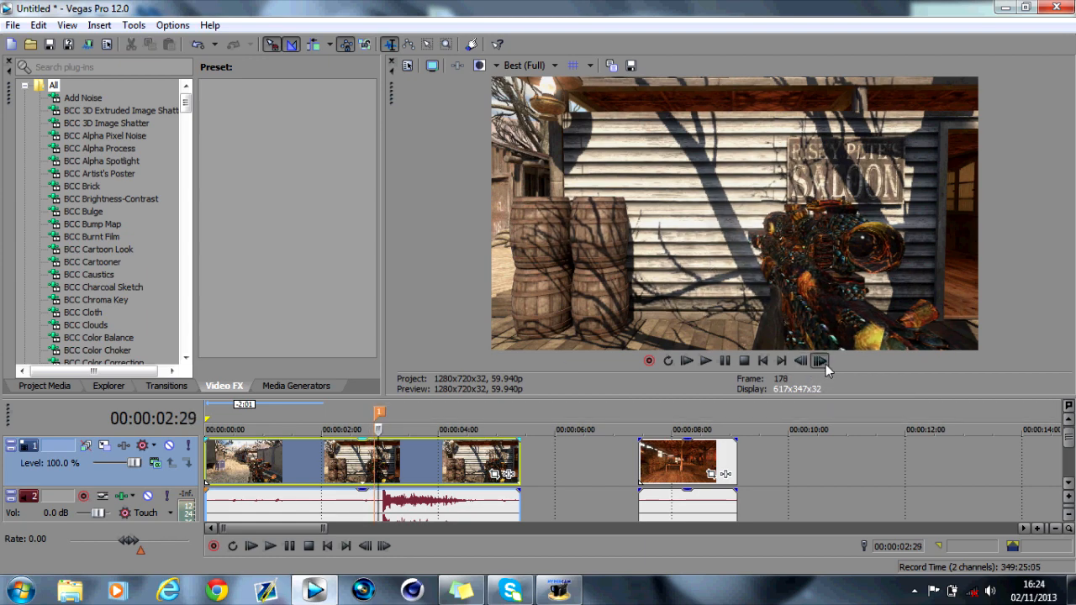
click(826, 364)
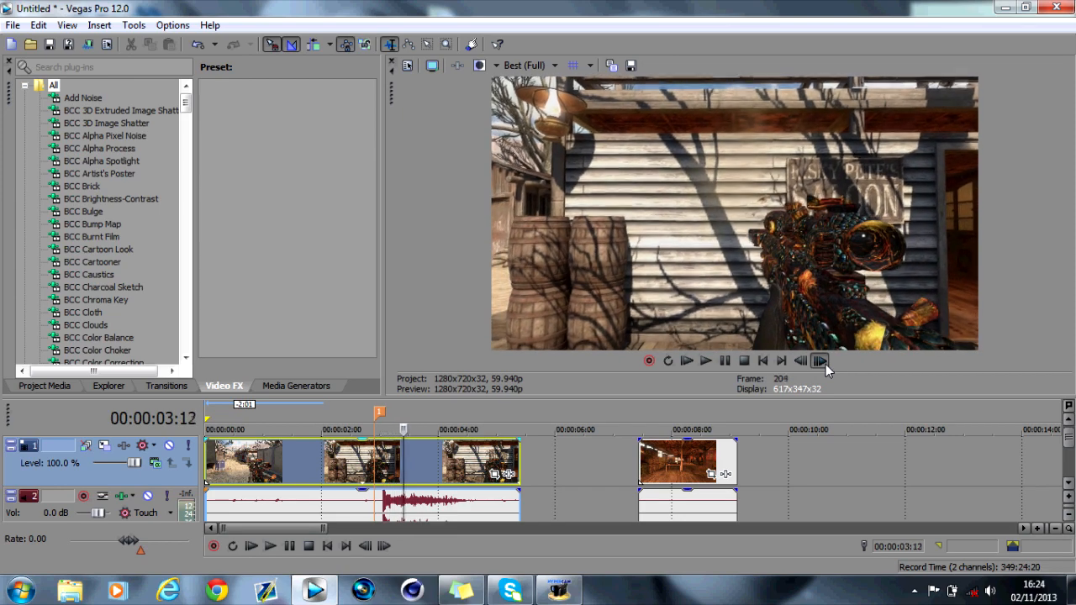
click(378, 413)
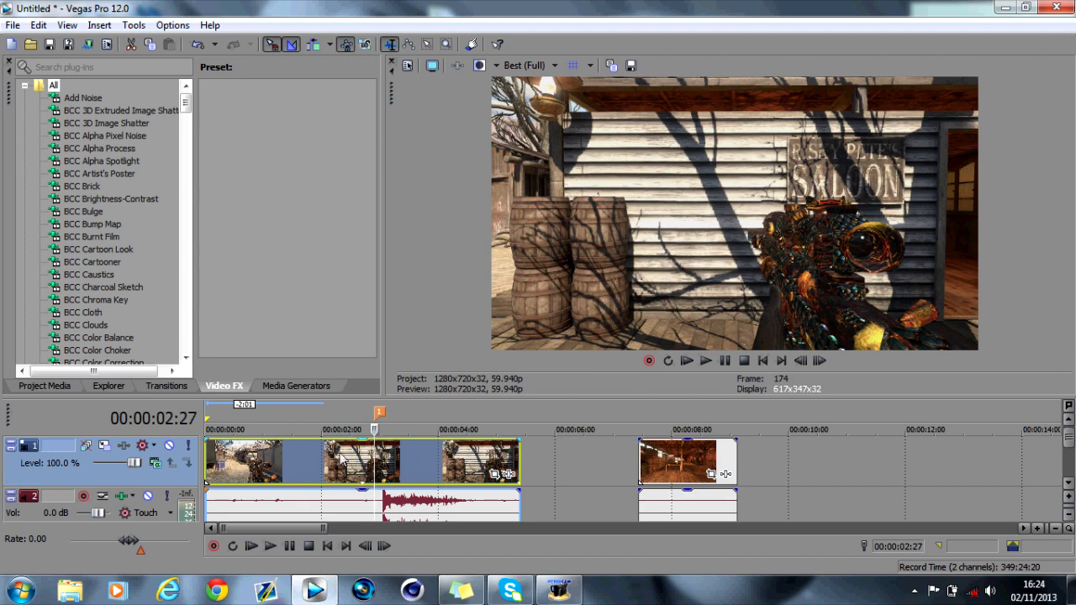
Check the saloon interior clip frame by frame from 00:00:07:16, and split the first clip at the marker
click(646, 411)
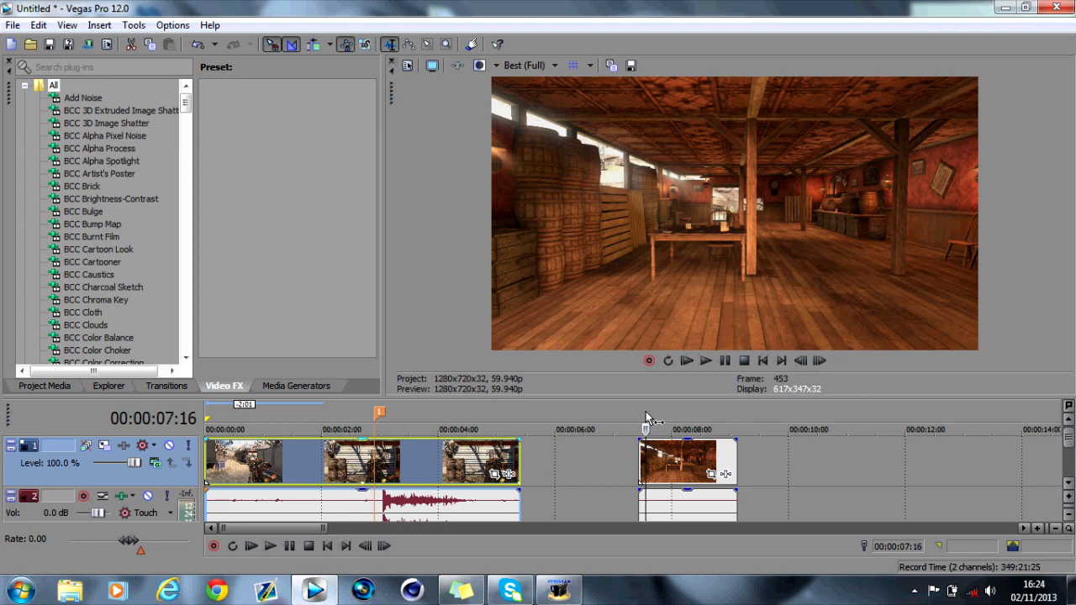
click(820, 361)
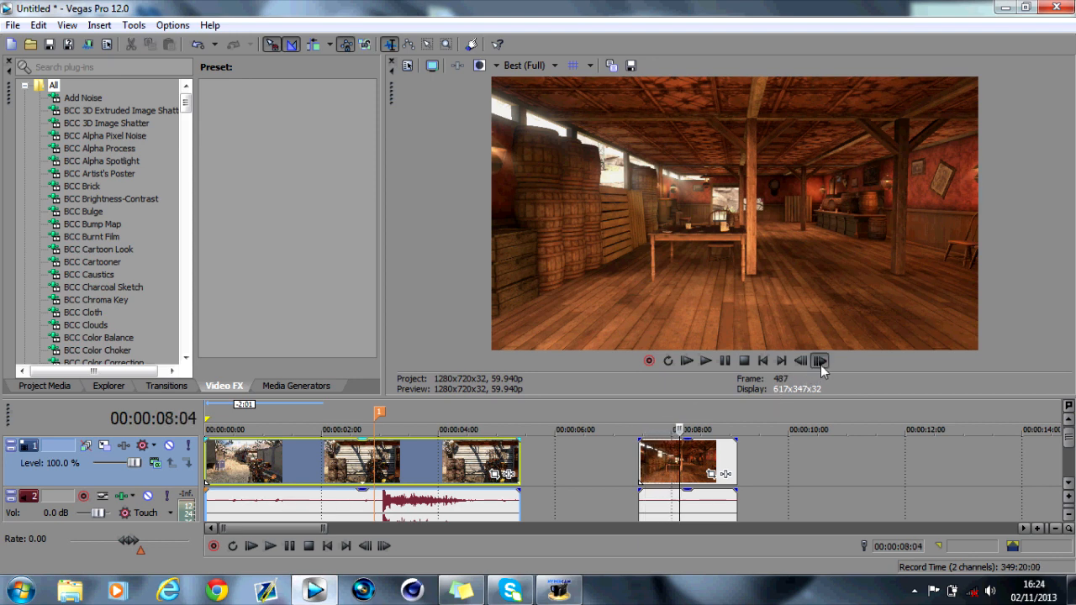
click(376, 460)
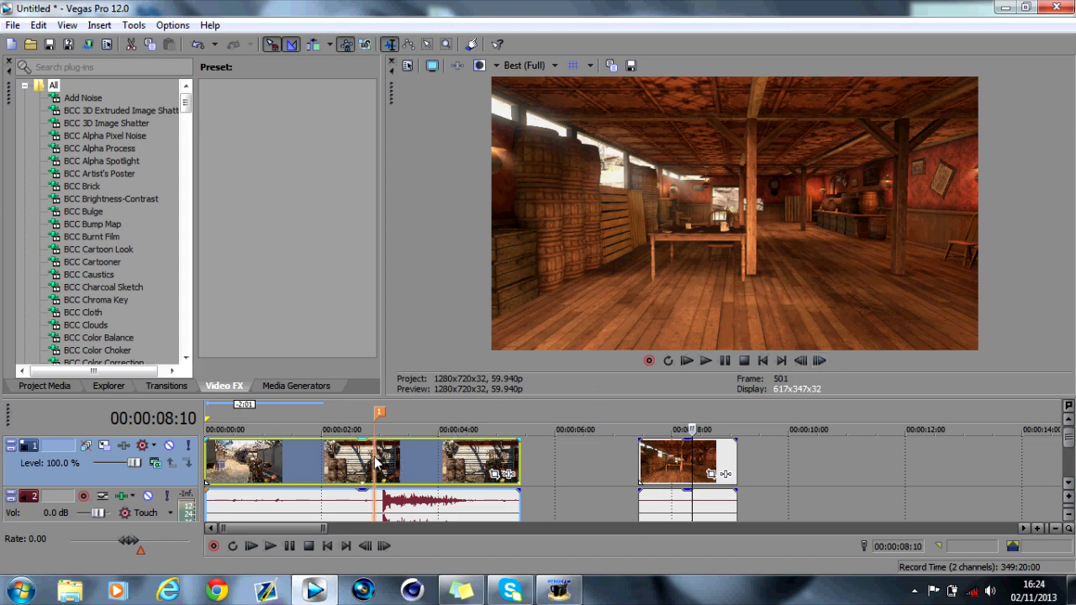
key(s)
Split the first clip a second time at 00:00:02:17, shortly before the marker
click(799, 362)
click(799, 361)
click(799, 362)
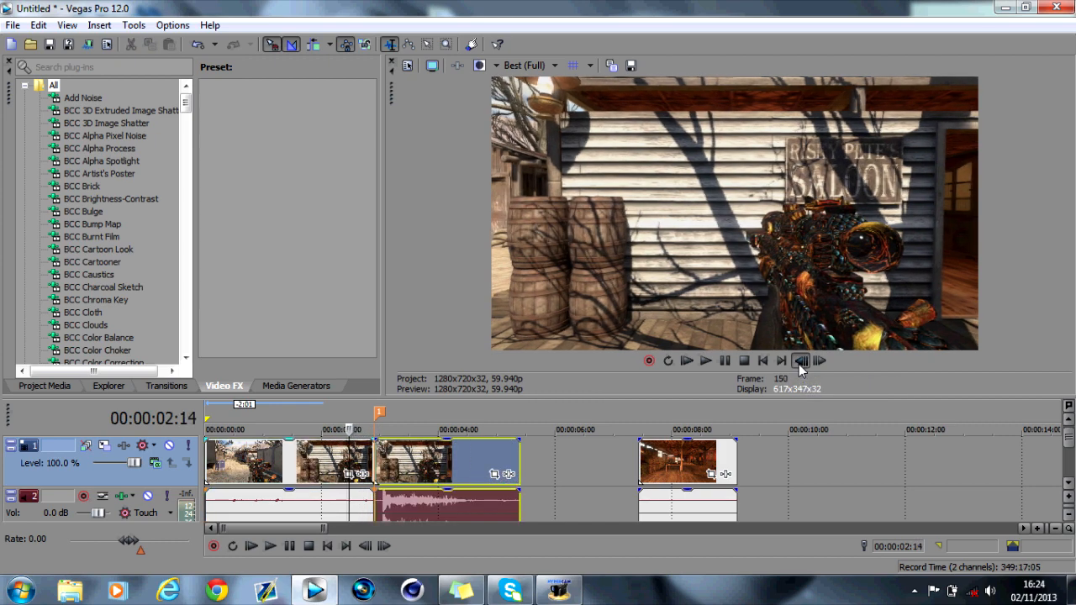
click(799, 362)
click(820, 361)
click(819, 361)
click(820, 360)
click(819, 360)
click(820, 361)
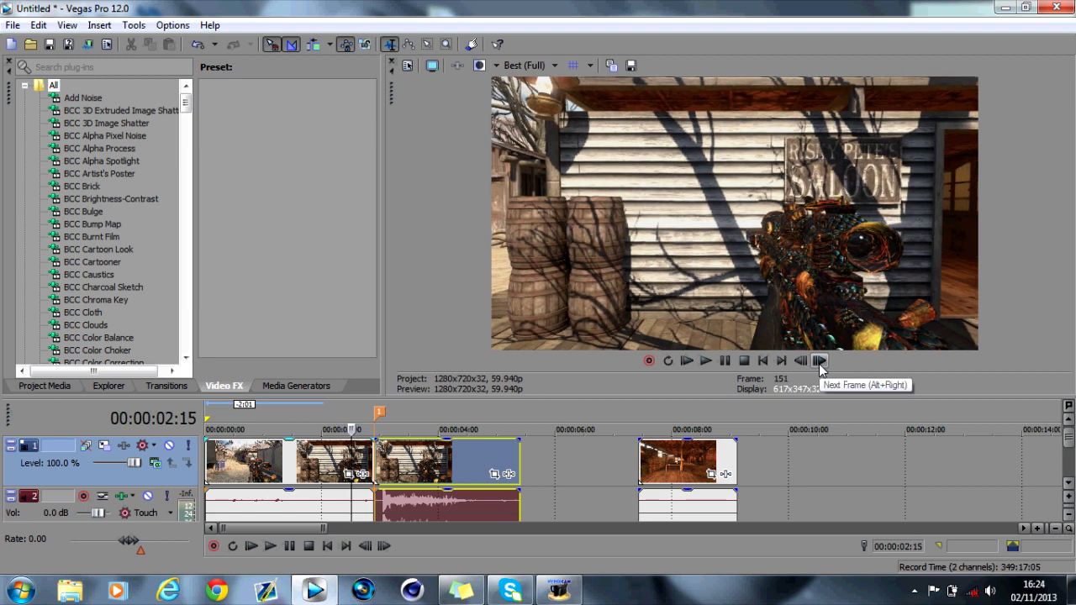
click(820, 360)
click(820, 360)
click(820, 361)
click(819, 361)
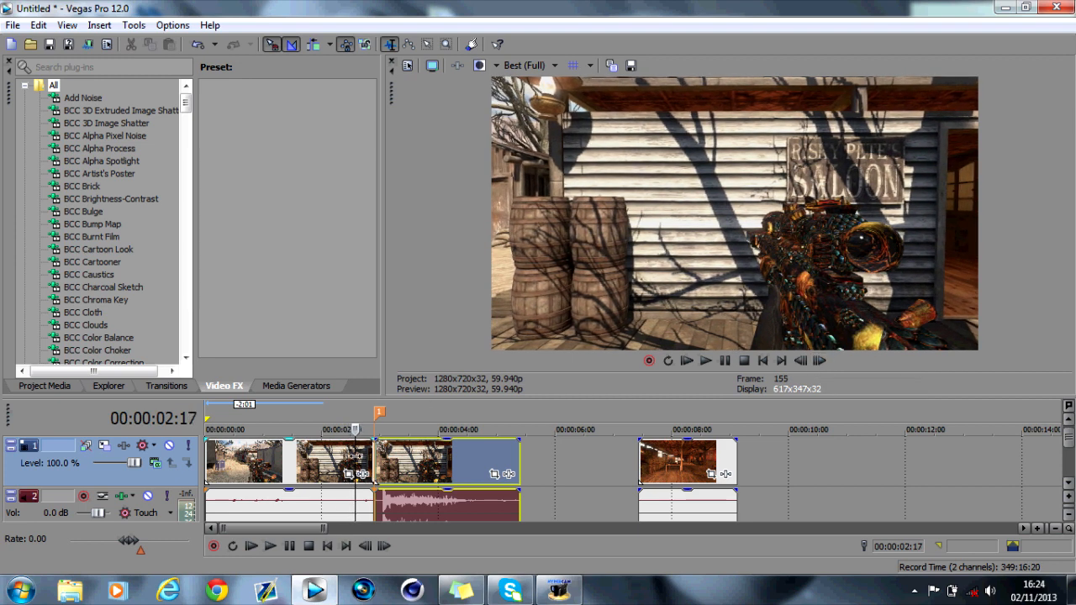
click(358, 461)
key(s)
Move the piece after the marker 1:23 later, and ungroup and delete the audio of the two earlier pieces
drag(401, 460, 505, 459)
click(365, 509)
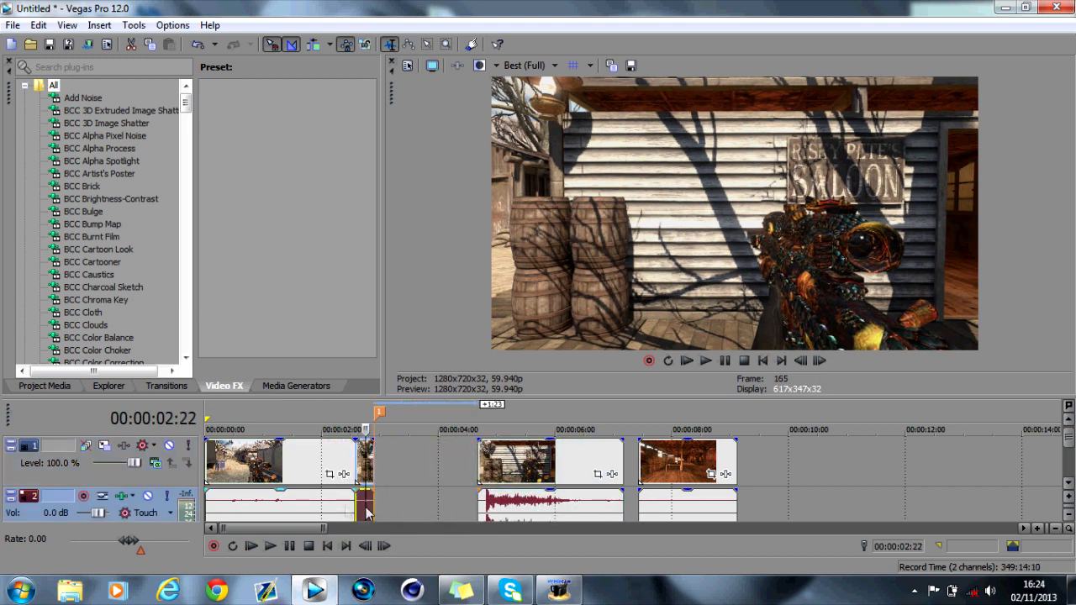
click(320, 509)
key(u)
key(Delete)
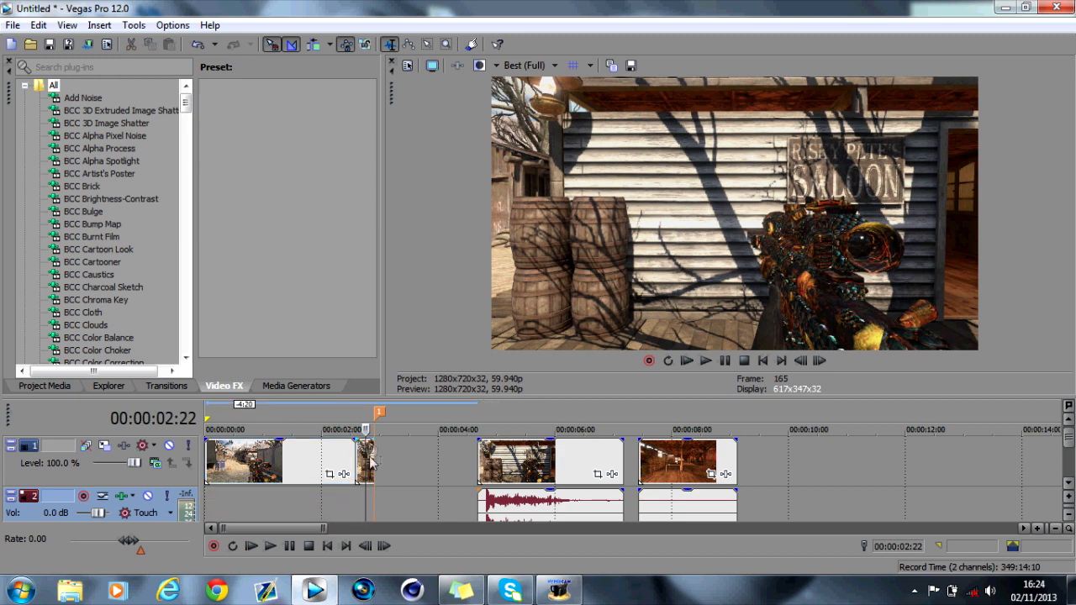
Insert three new video tracks above the footage track
click(357, 420)
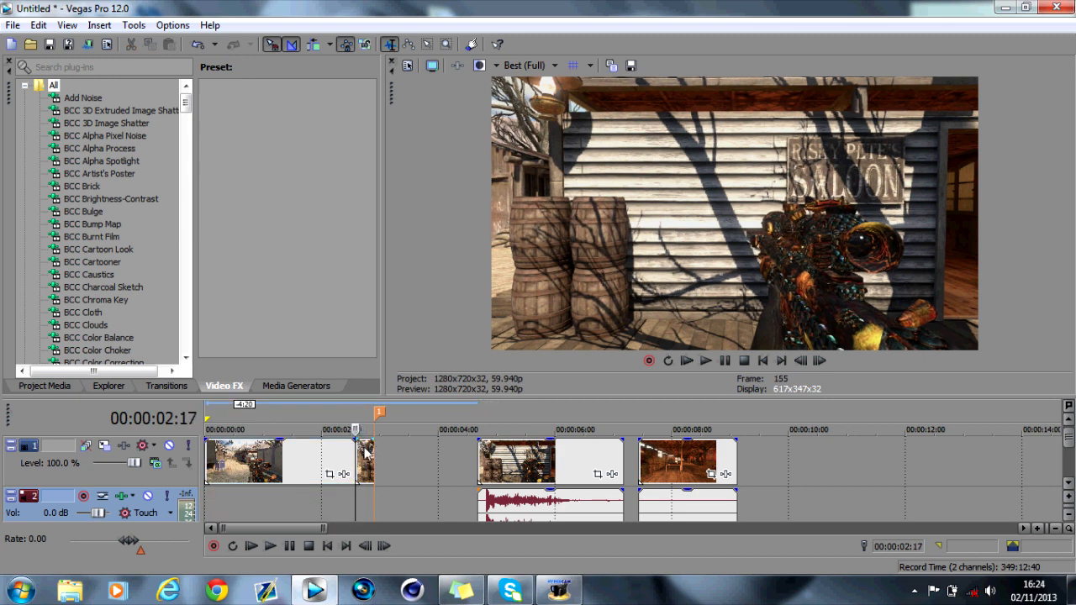
right_click(181, 527)
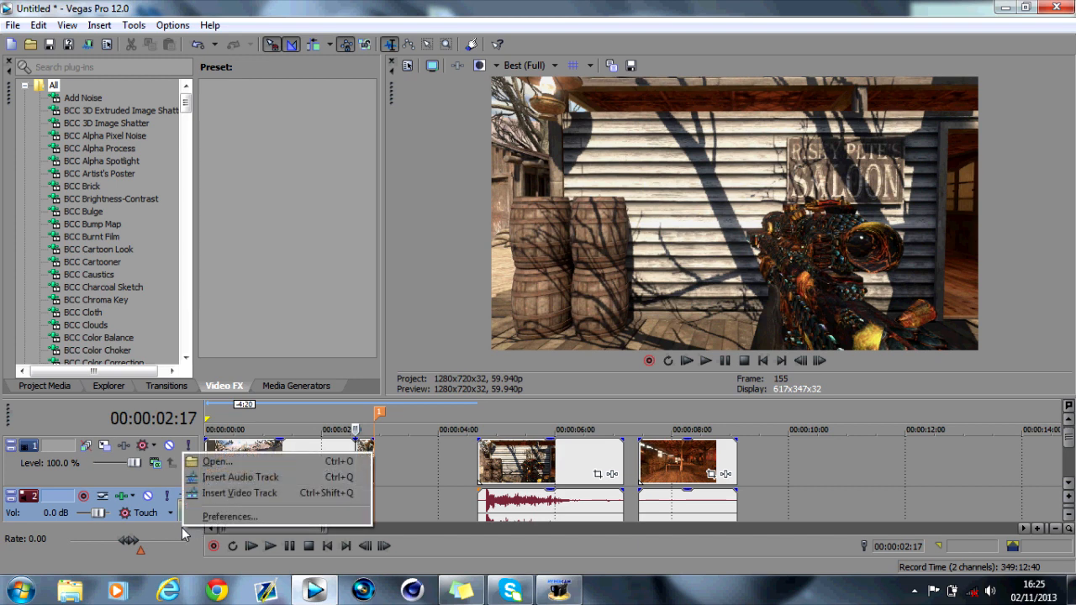
click(228, 495)
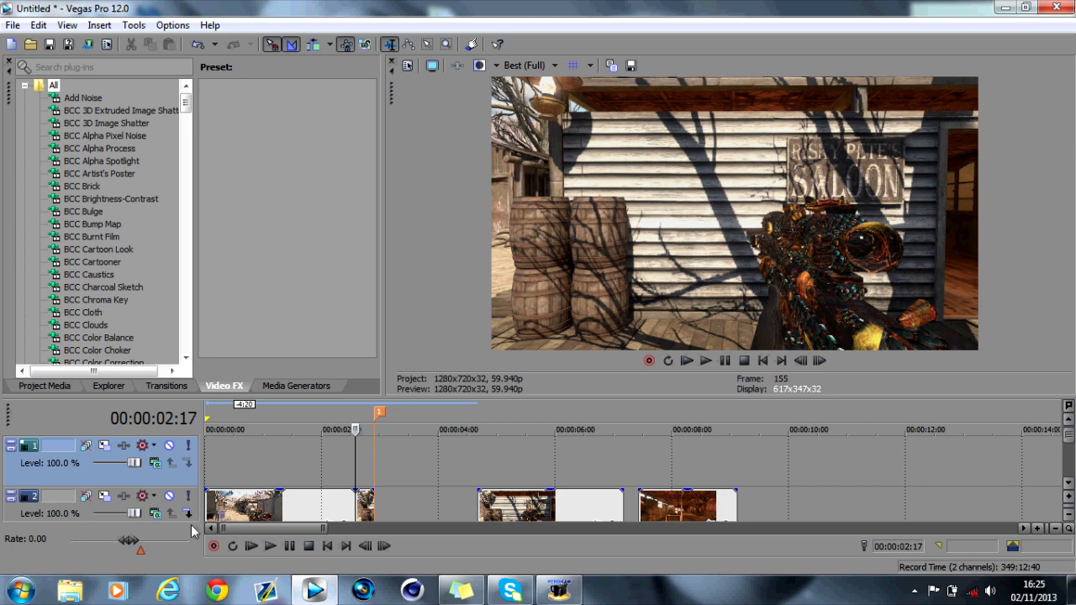
right_click(174, 530)
click(222, 500)
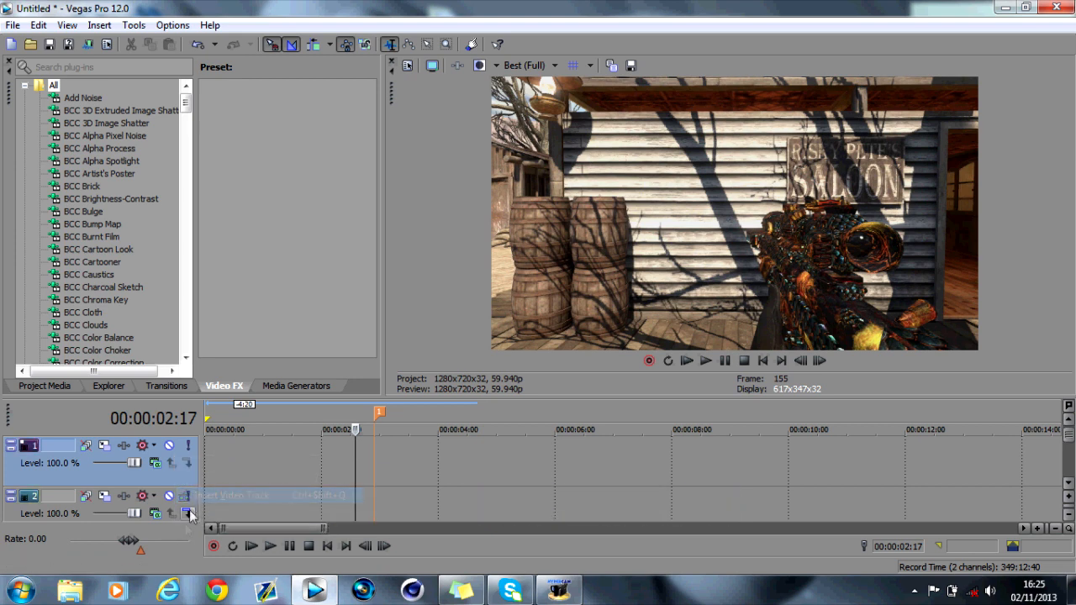
right_click(185, 528)
click(223, 487)
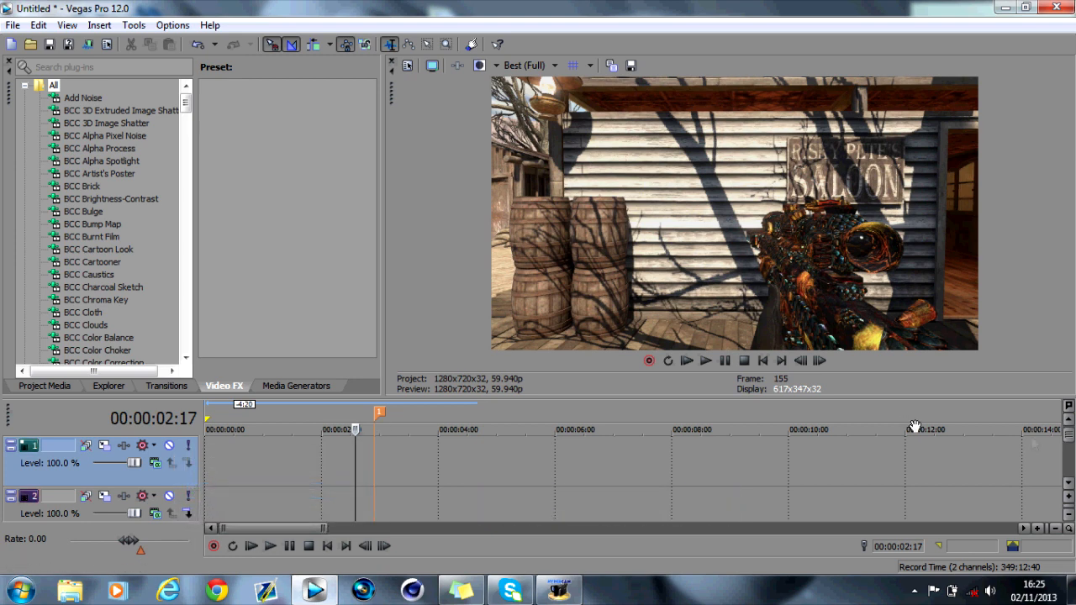
Move the short middle piece from track 4 up to track 1, starting at 00:00:02:17
key(ctrl+z)
key(ctrl+z)
key(ctrl+z)
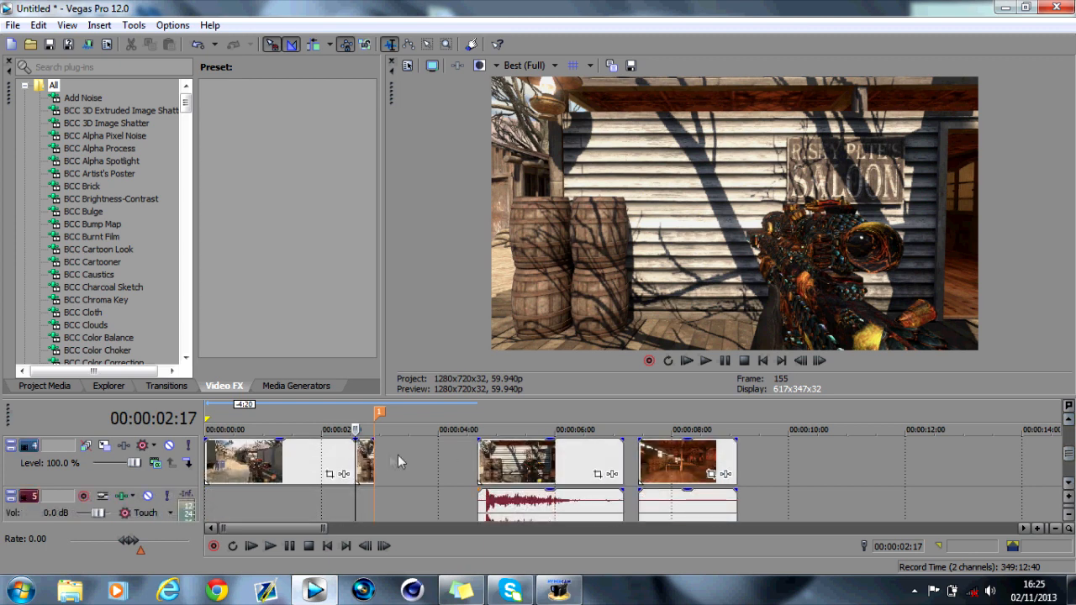
key(ctrl+z)
key(ctrl+z)
key(ctrl+z)
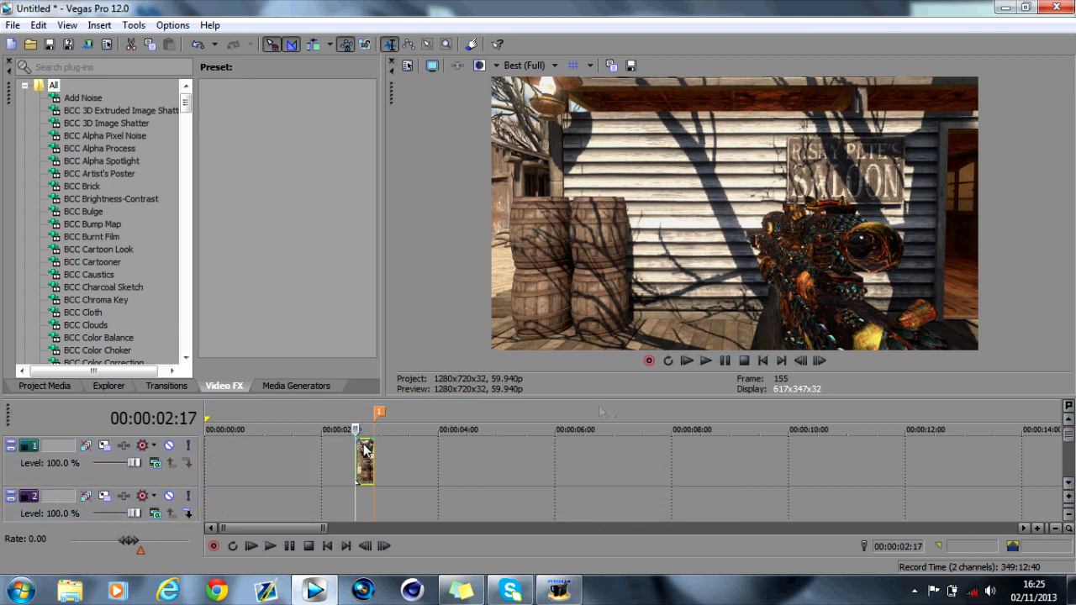
Move the interior clip on track 4 to start at 00:00:02:17 and trim its end to about 00:00:03:12
key(ctrl+y)
key(ctrl+y)
key(ctrl+y)
drag(683, 476, 399, 477)
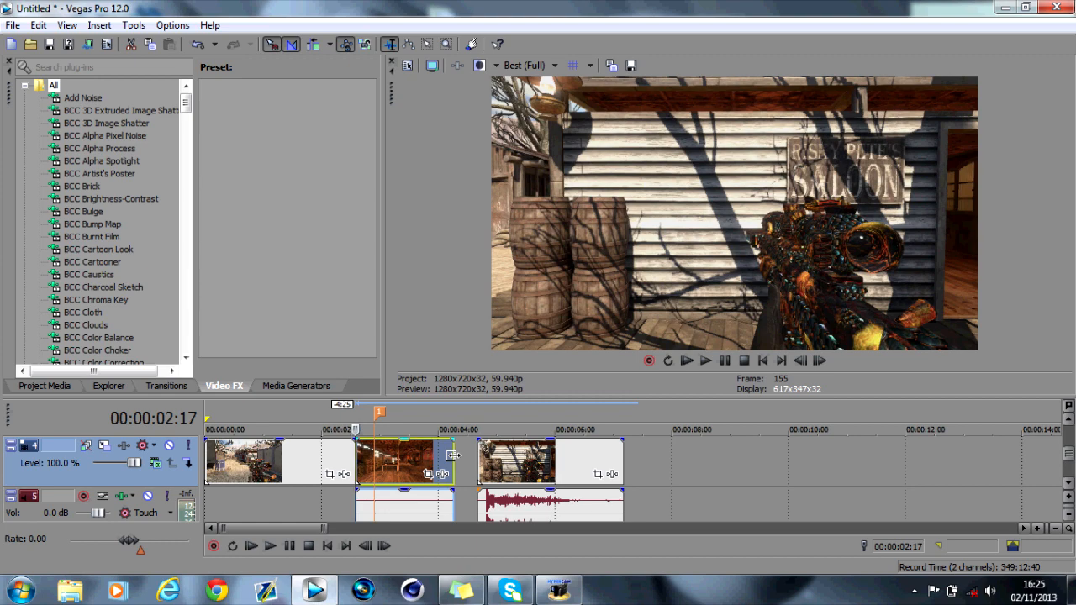
drag(453, 455, 426, 454)
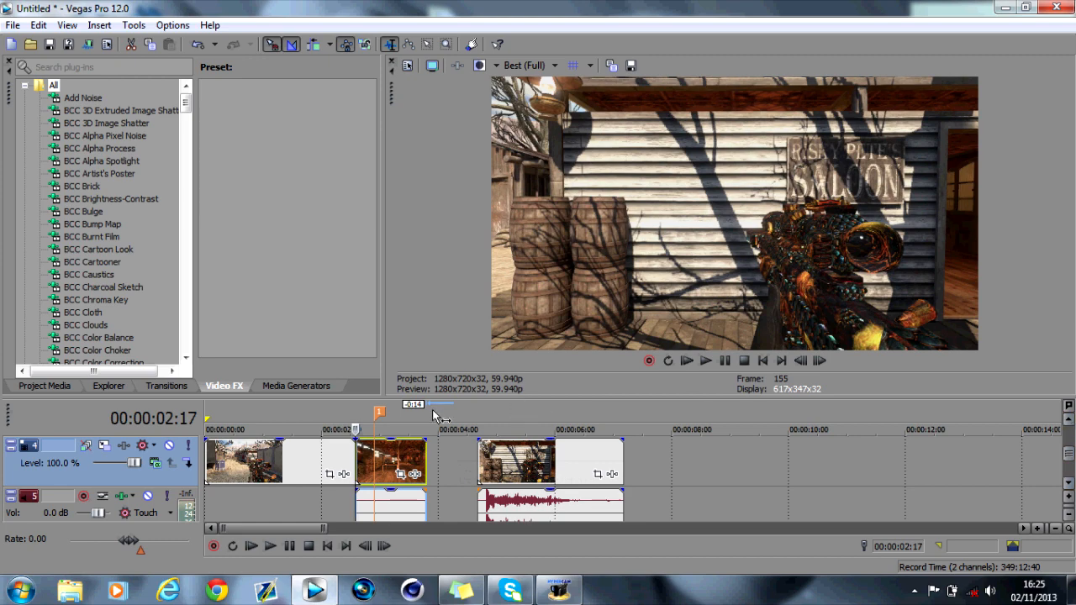
drag(425, 448, 404, 448)
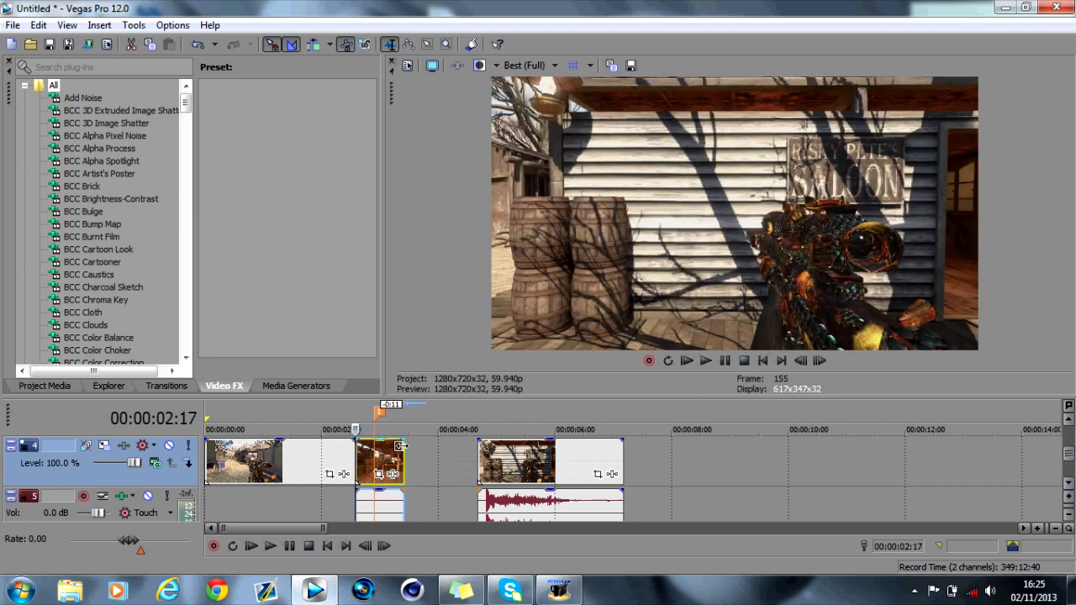
Extend the short piece on track 1 to end at 00:00:03:12, level with the interior clip's end
click(404, 425)
scroll(1068, 429, up, 2)
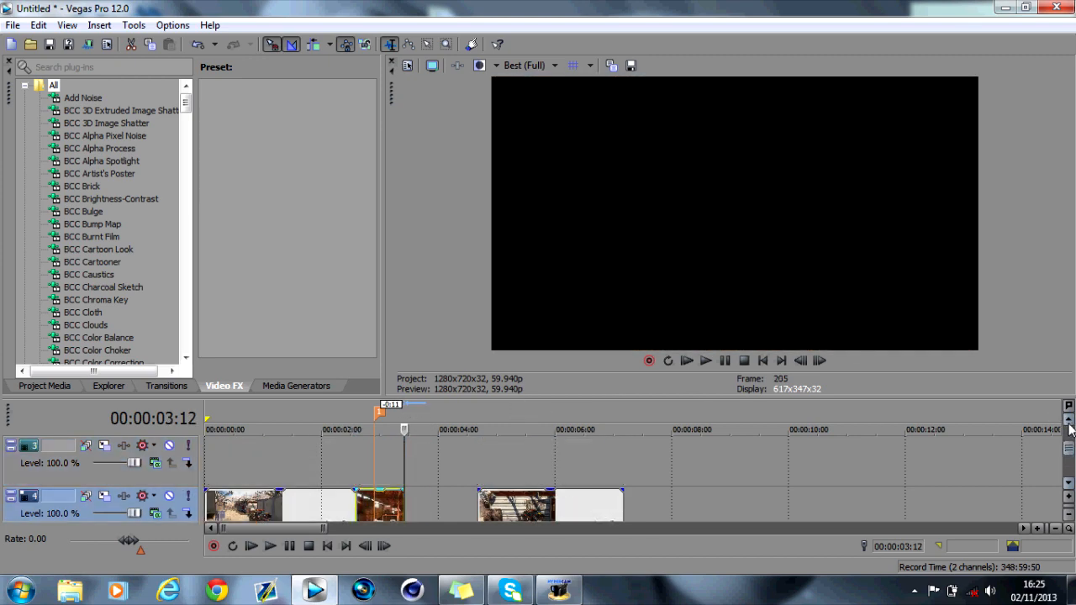
click(358, 421)
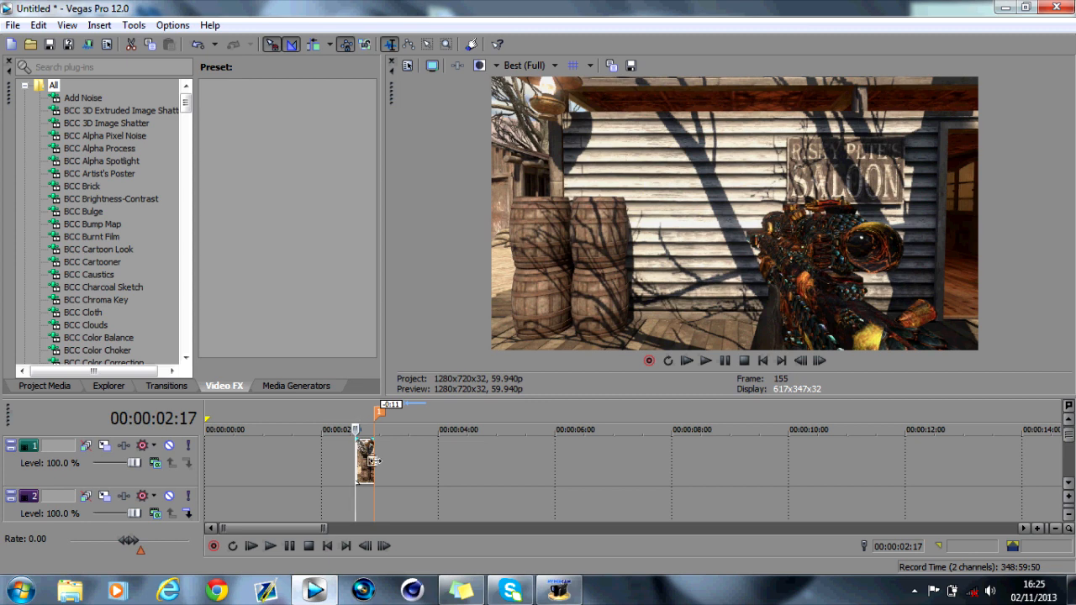
drag(374, 460, 412, 469)
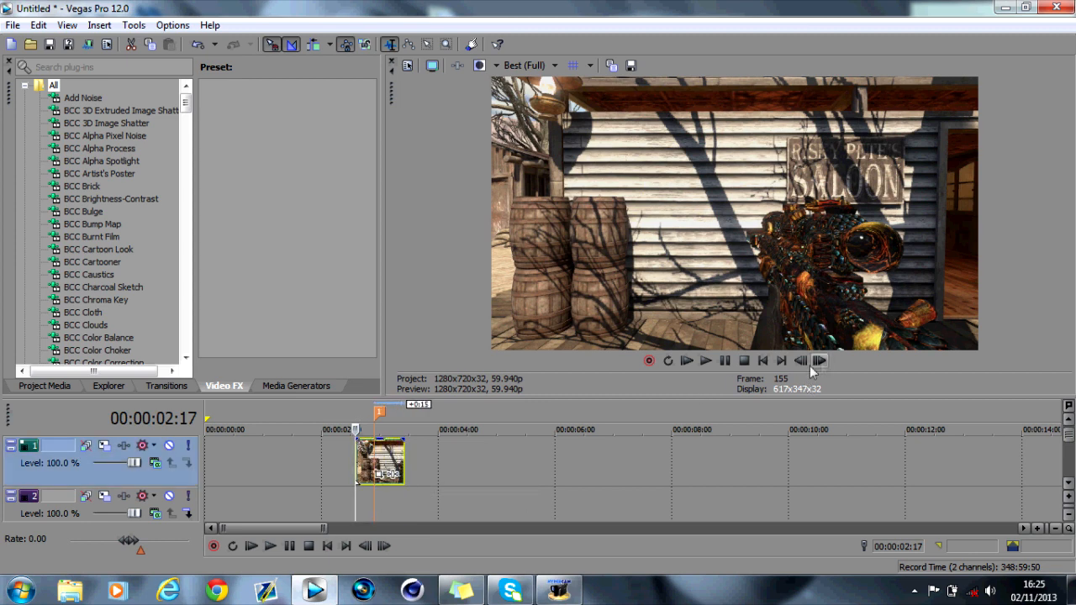
Open the Event Pan/Crop settings of the track 1 piece and enable its mask
click(1069, 484)
click(1069, 484)
click(1069, 484)
click(1070, 420)
click(1069, 420)
click(1069, 421)
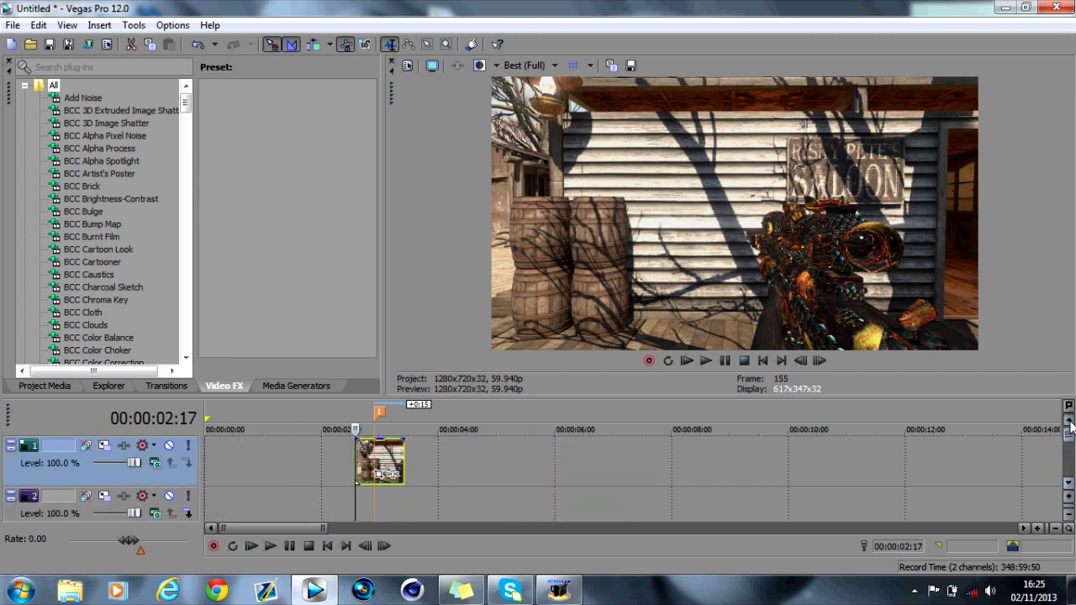
click(380, 476)
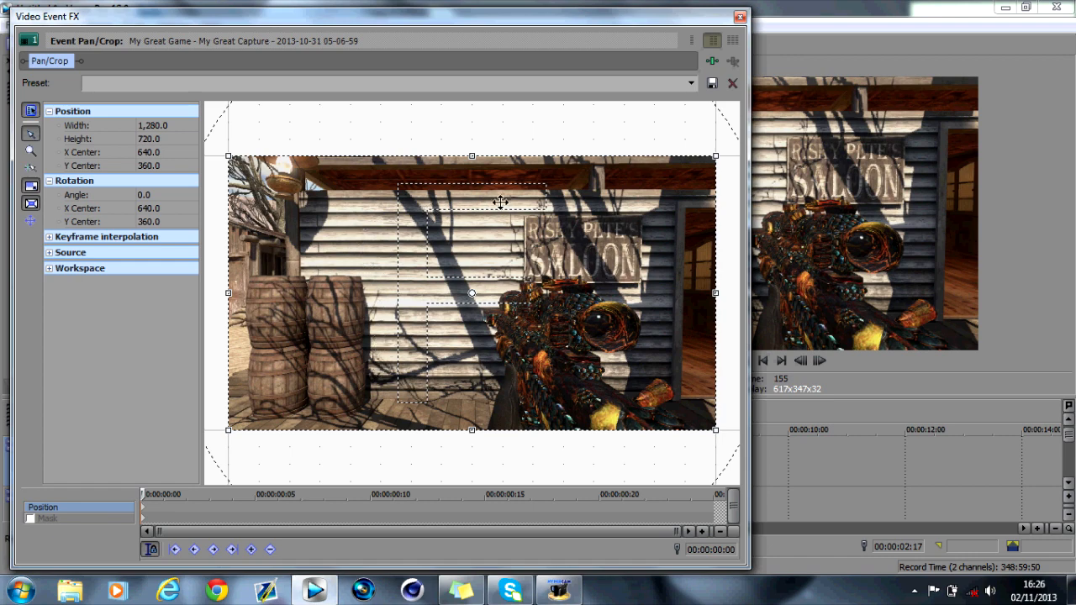
click(30, 520)
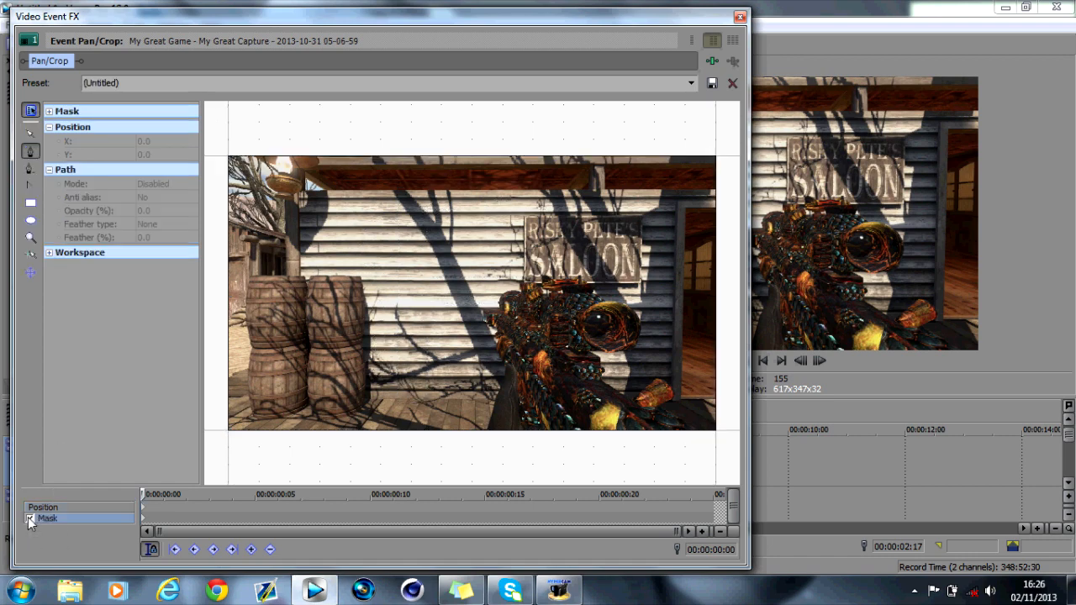
Draw a closed mask path around the white wall and saloon sign, running beside the barrels and following the outline of the rifle
click(490, 387)
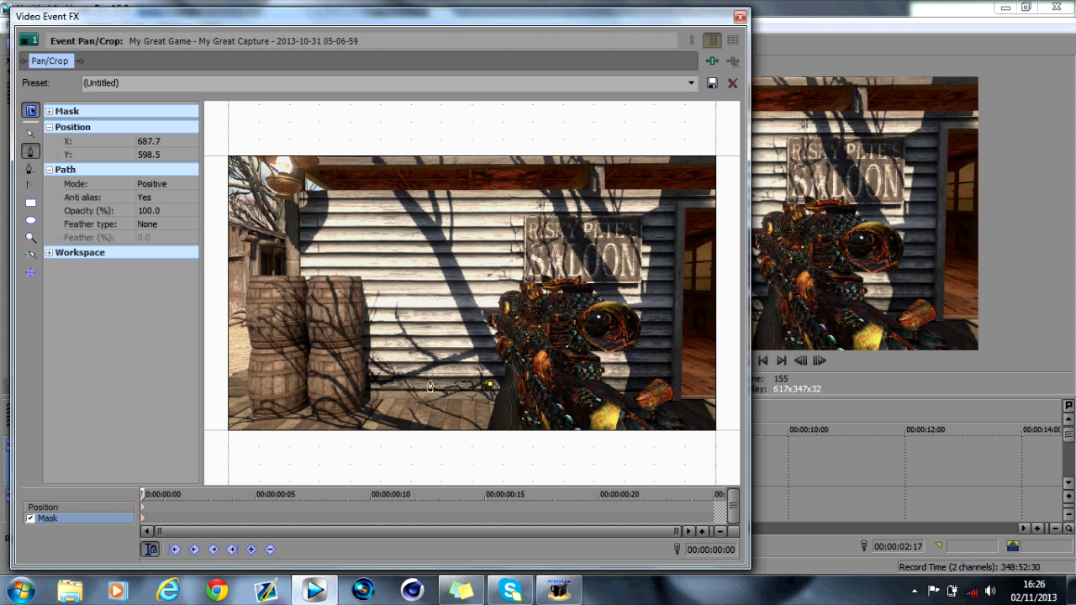
click(376, 336)
click(371, 279)
click(362, 267)
click(340, 266)
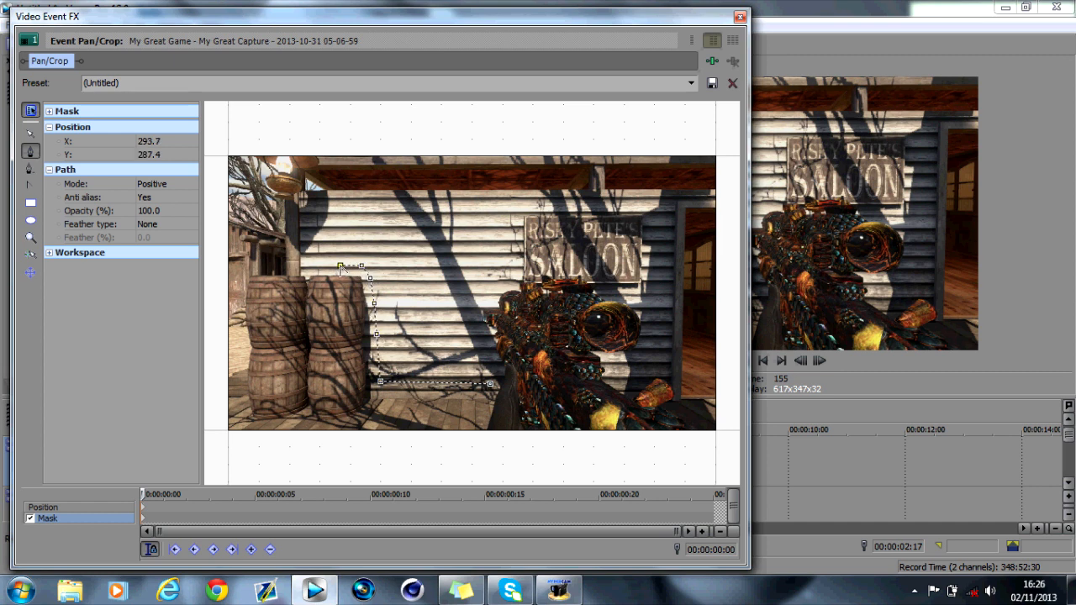
click(339, 205)
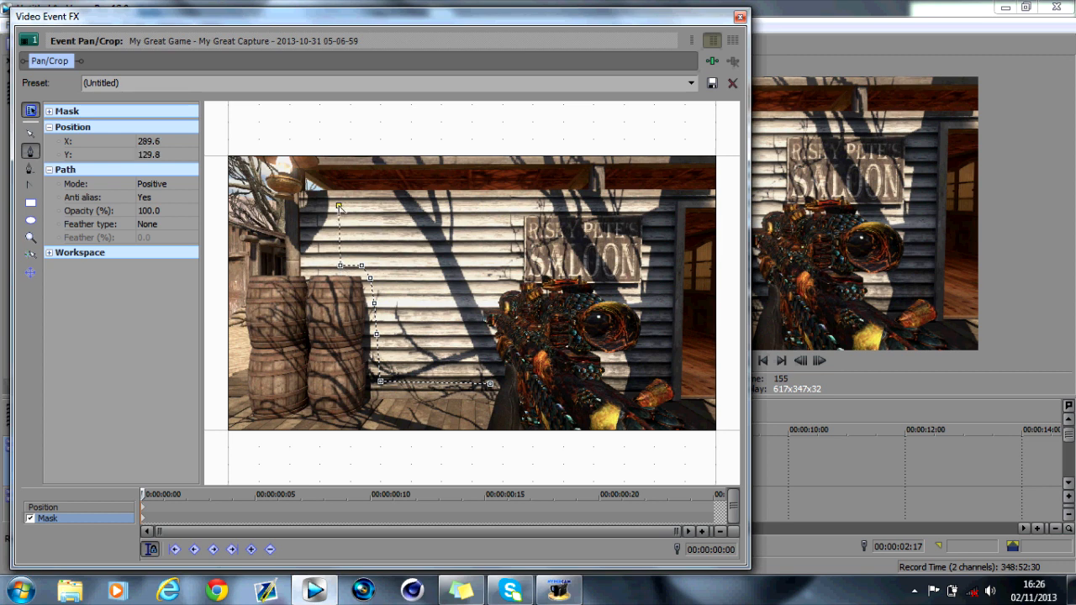
click(650, 204)
click(654, 372)
click(640, 376)
click(627, 381)
click(615, 379)
click(609, 364)
click(634, 361)
click(645, 349)
click(646, 317)
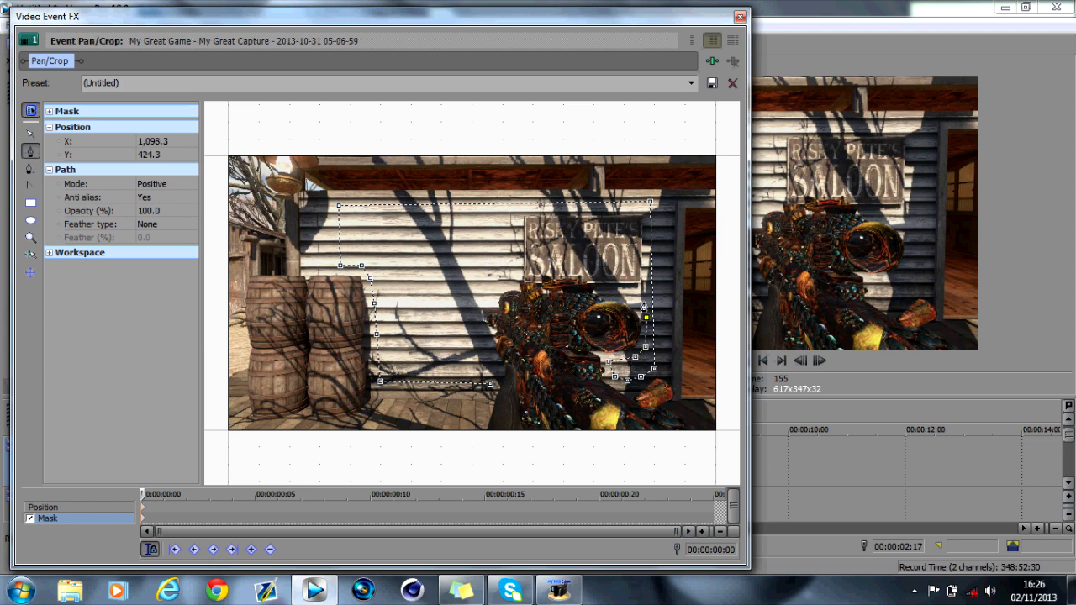
click(639, 304)
click(621, 296)
click(608, 295)
click(598, 280)
click(575, 269)
click(548, 270)
click(531, 270)
click(517, 278)
click(504, 288)
click(492, 298)
click(481, 305)
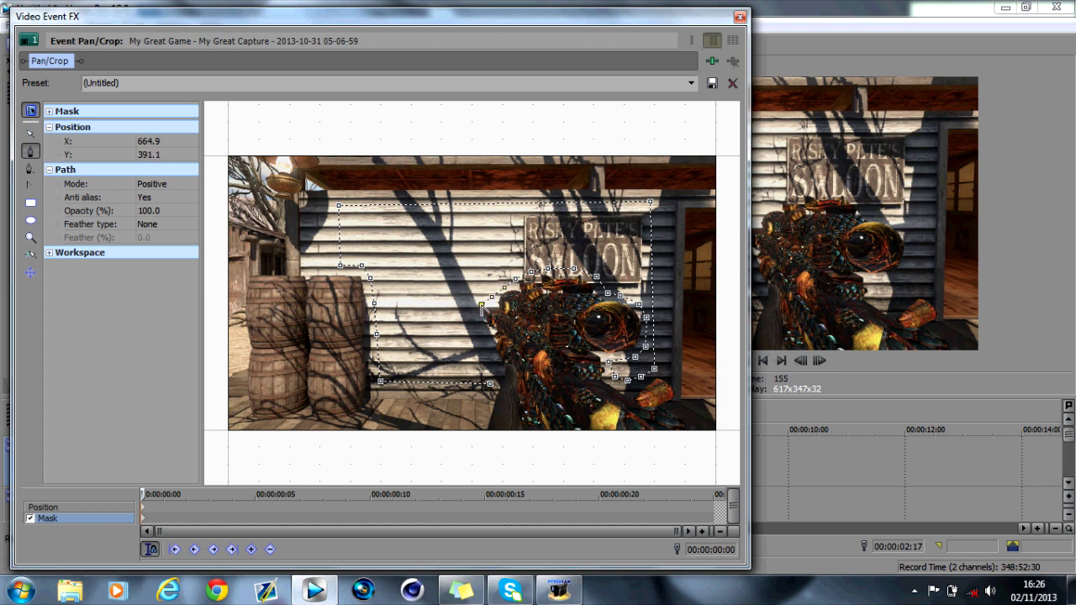
click(472, 316)
click(488, 343)
click(500, 369)
click(491, 384)
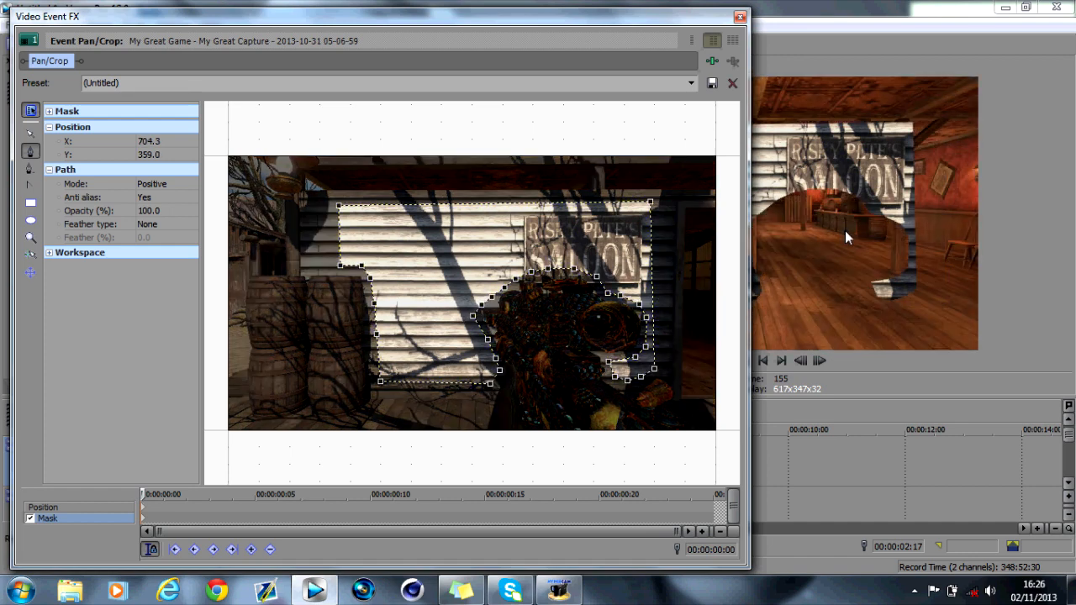
Set the mask path's mode to Negative, with feather type Out and a feather of 2.0%
click(151, 186)
click(155, 210)
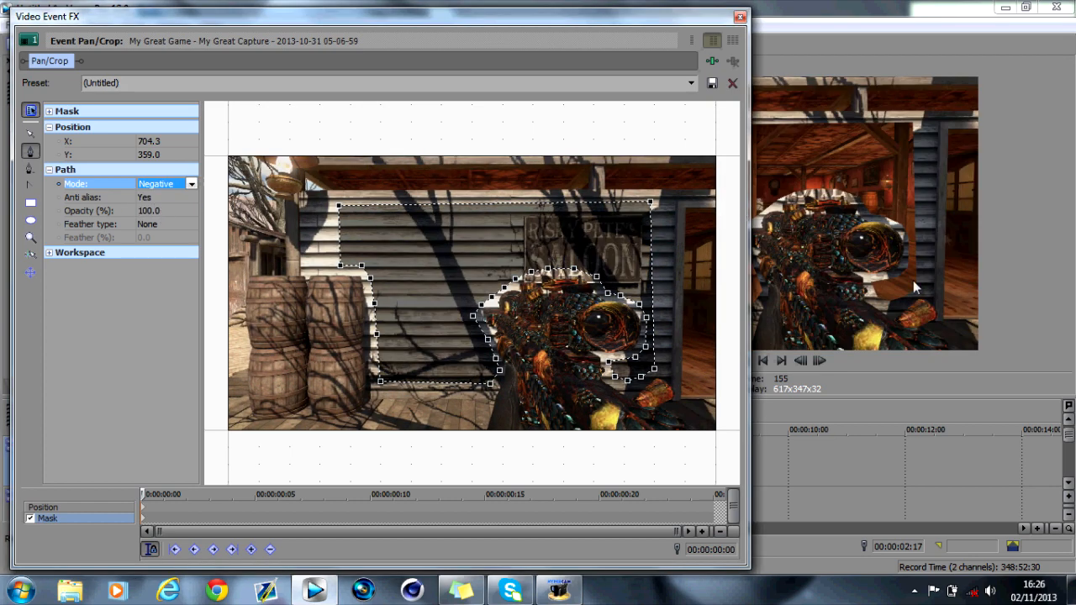
click(158, 222)
click(156, 241)
click(156, 240)
click(180, 234)
click(181, 234)
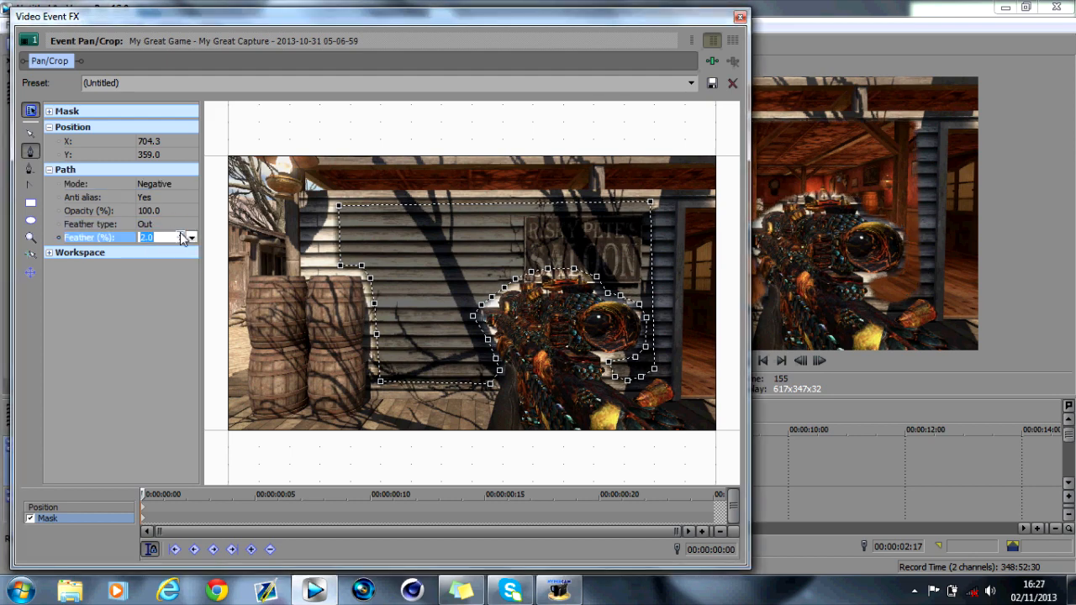
Set the mask path's feather to 4.0% and close the Event Pan/Crop settings
click(180, 232)
click(180, 232)
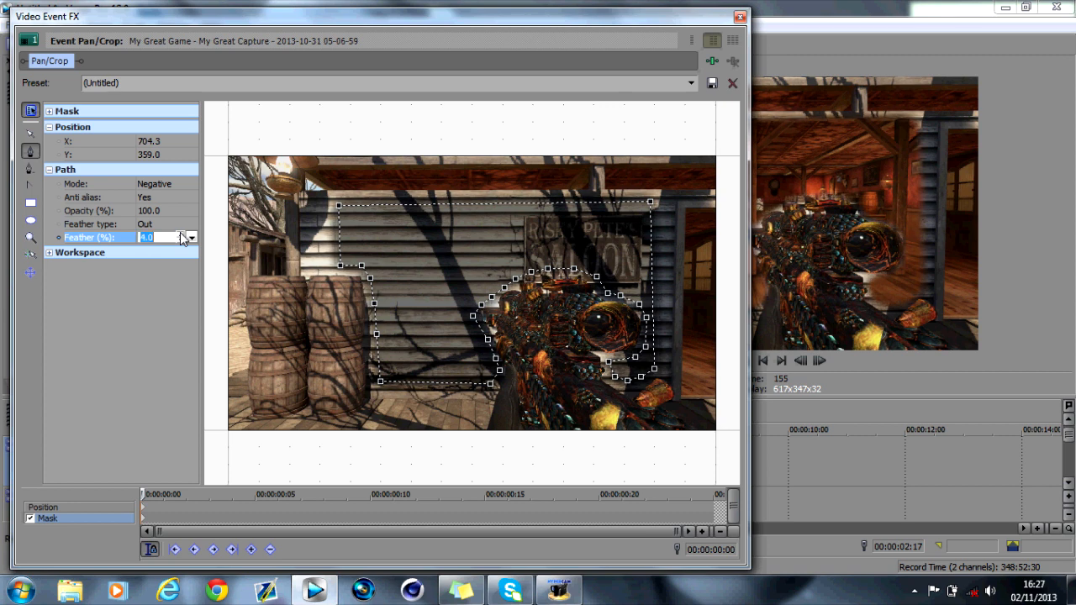
click(184, 238)
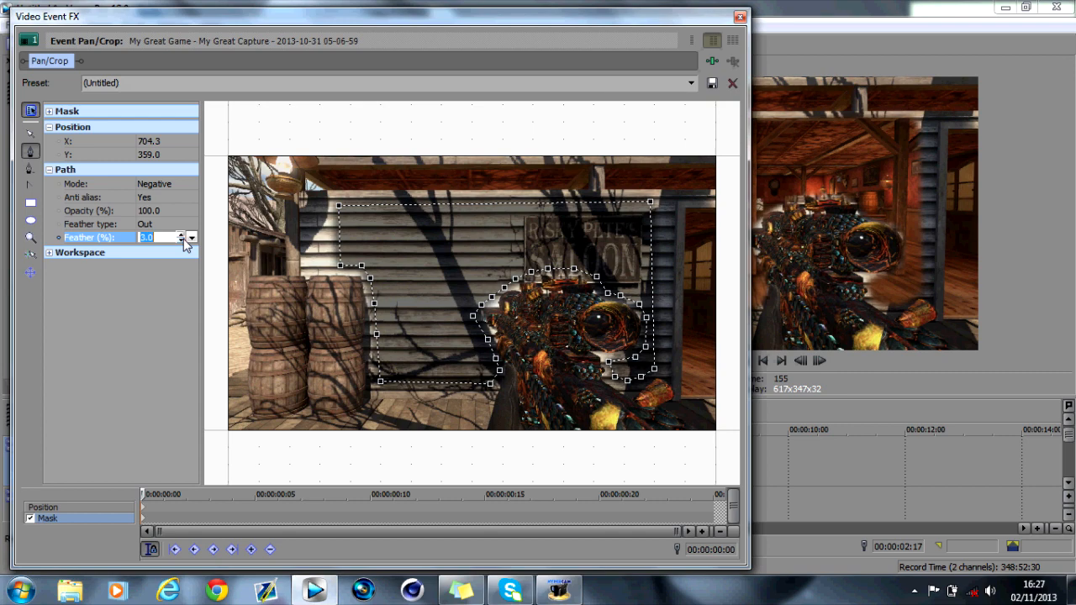
click(180, 234)
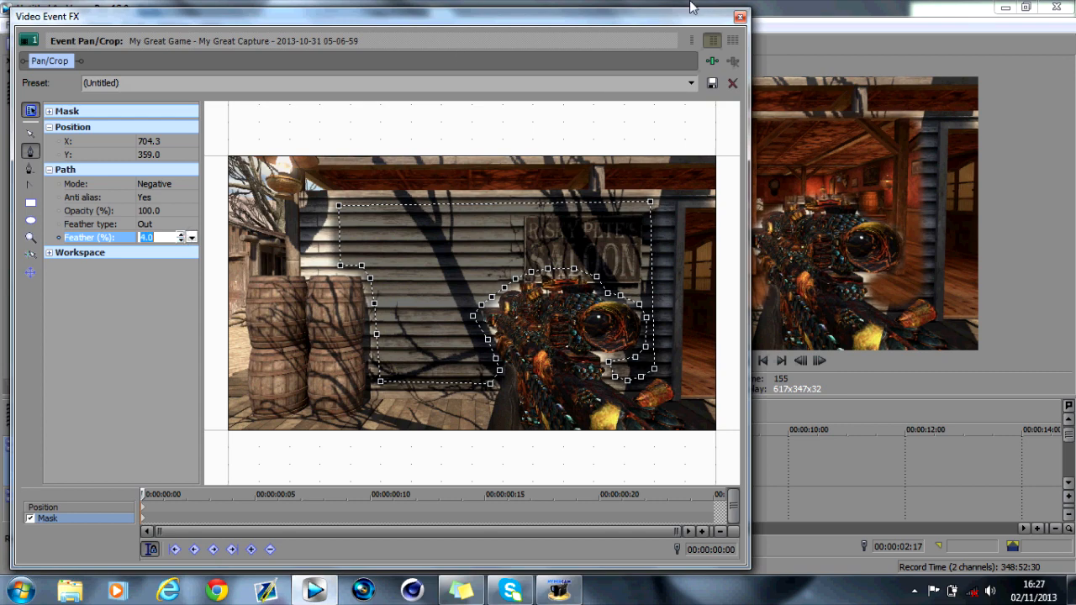
click(740, 16)
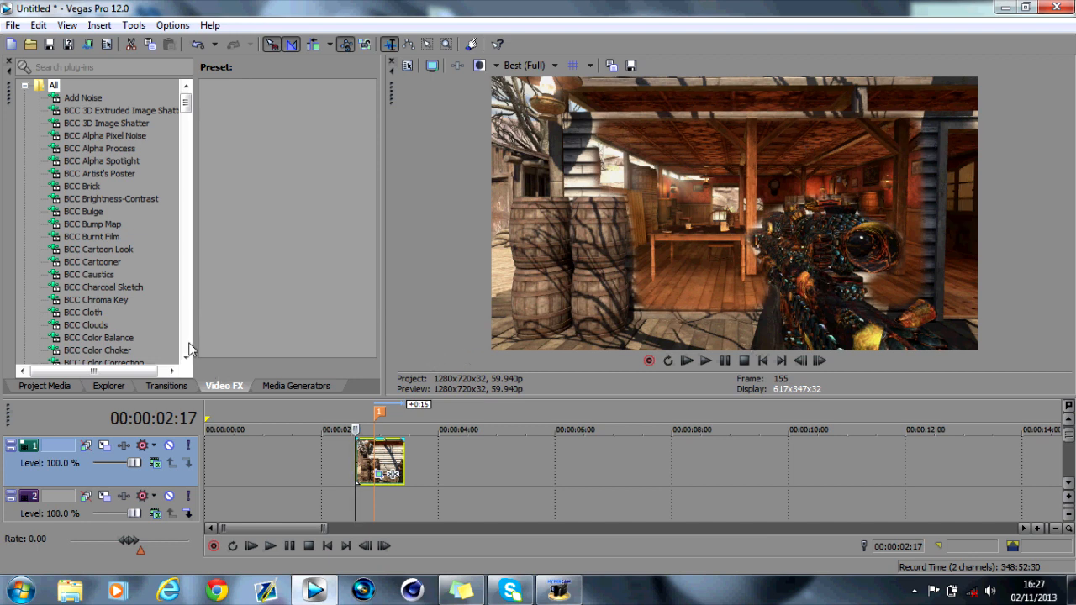
Add the Green Grid clip from the Scanning Grids folder of Bona's Editing Pack V2 to the timeline at 00:00:02:17
click(31, 44)
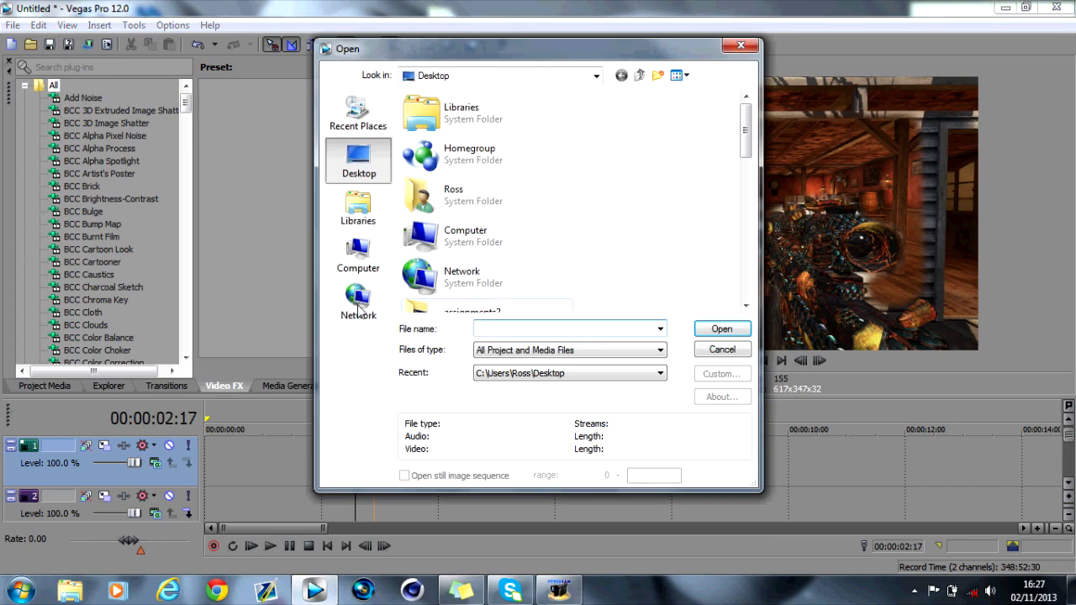
drag(746, 136, 759, 187)
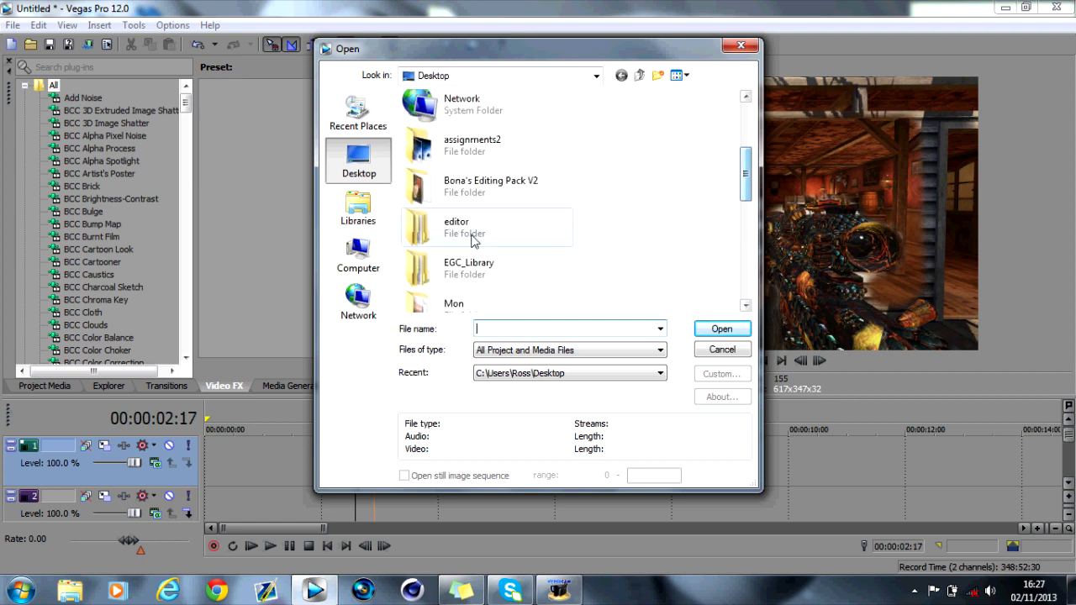
double_click(477, 192)
double_click(459, 208)
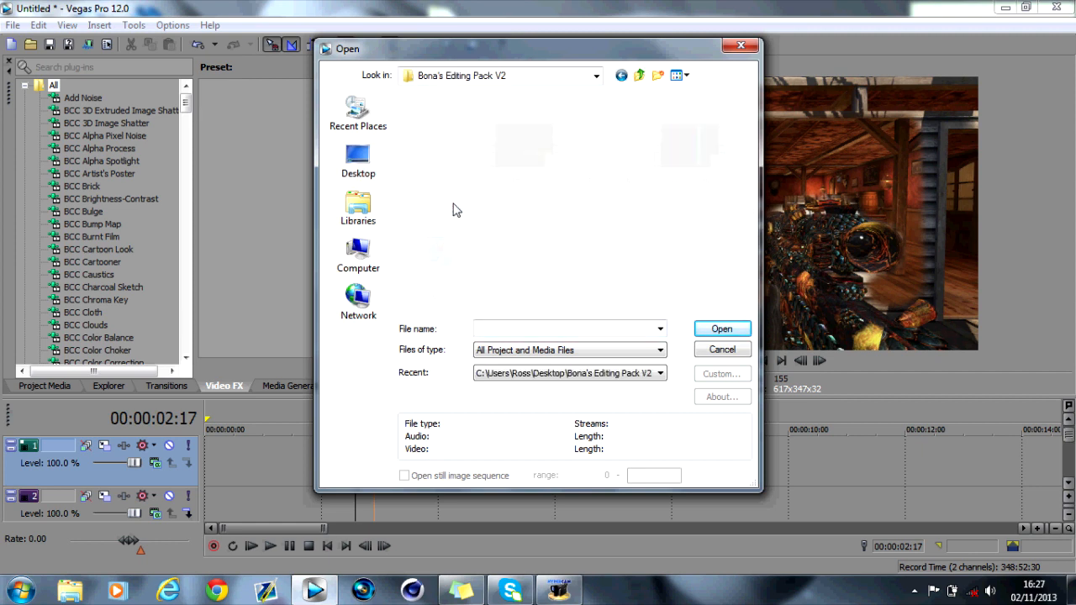
click(524, 145)
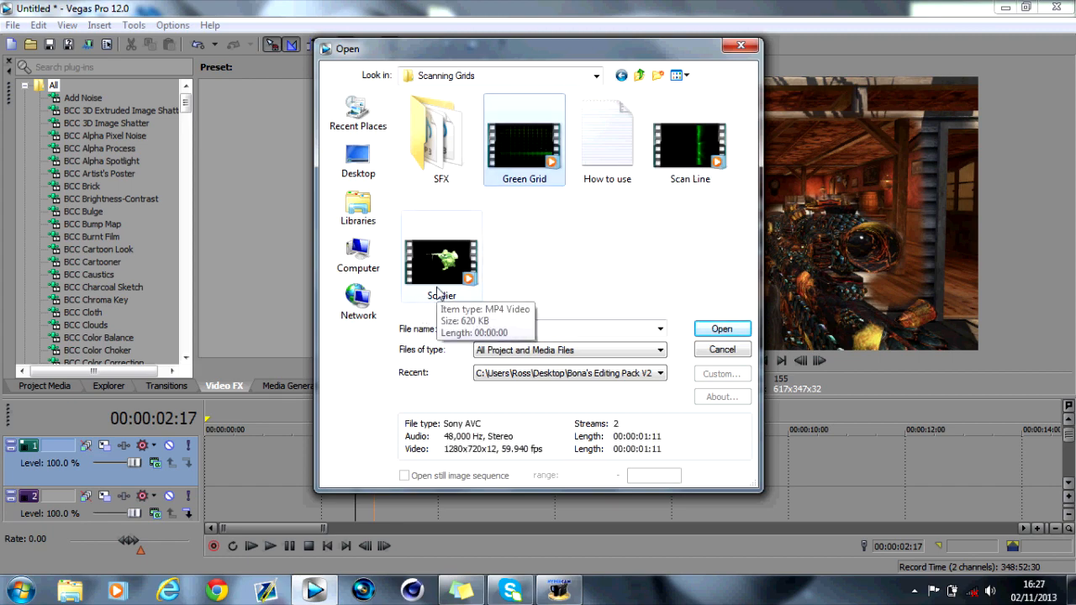
click(718, 329)
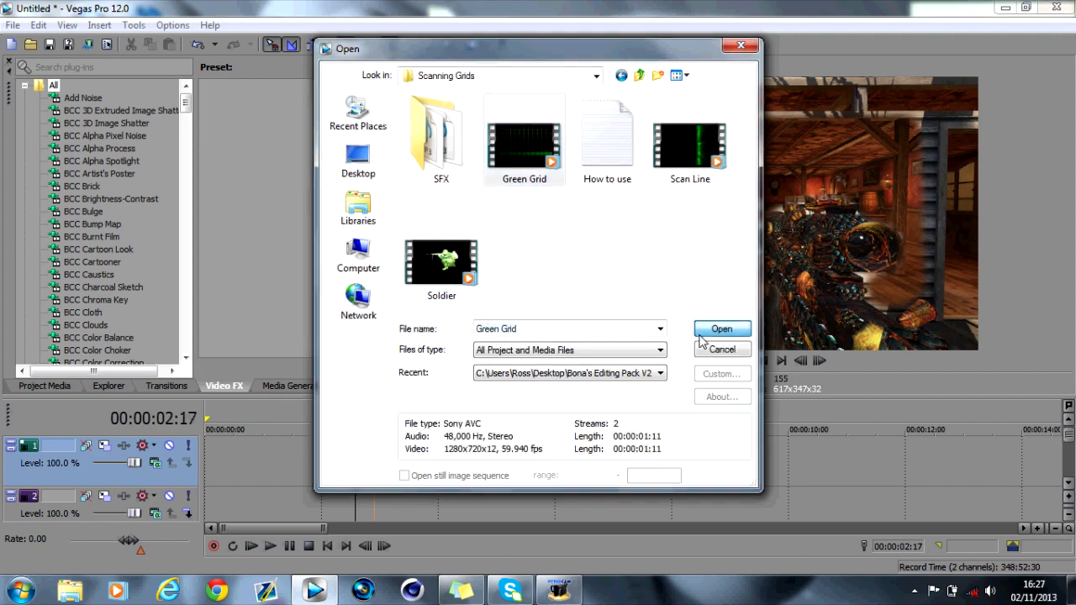
right_click(468, 502)
click(515, 388)
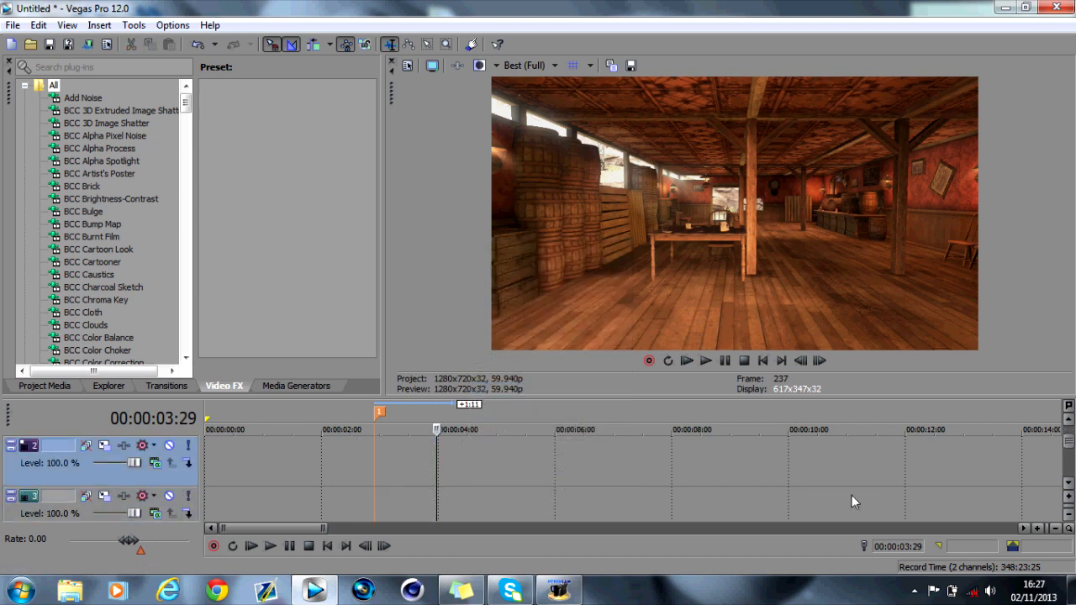
Move the Green Grid clip from track 1 down to track 2, directly beneath the masked wall piece
click(1068, 482)
click(1068, 482)
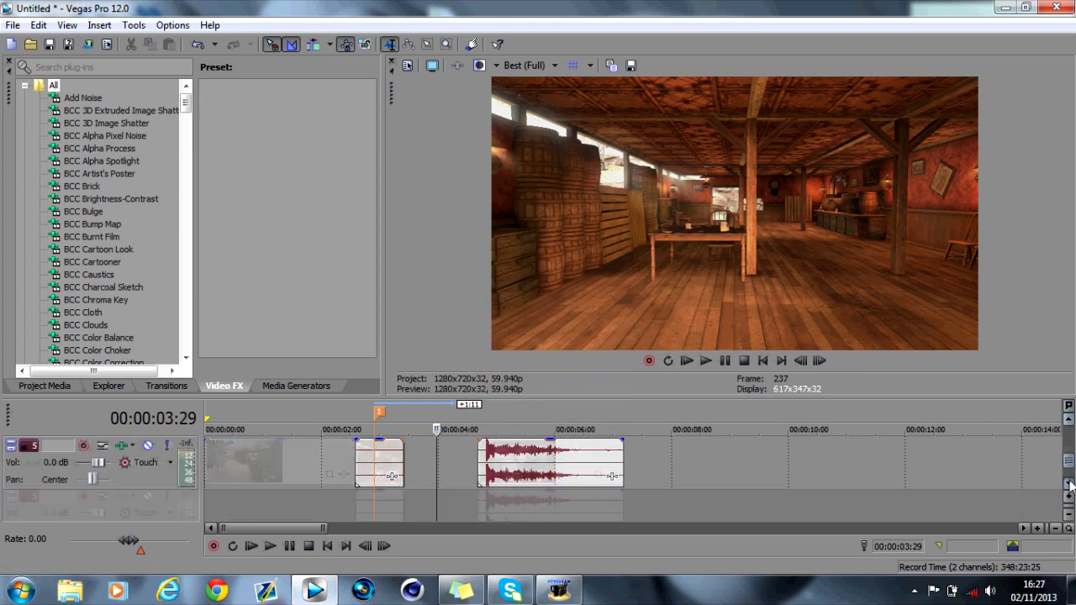
click(1068, 419)
click(1069, 419)
click(1068, 419)
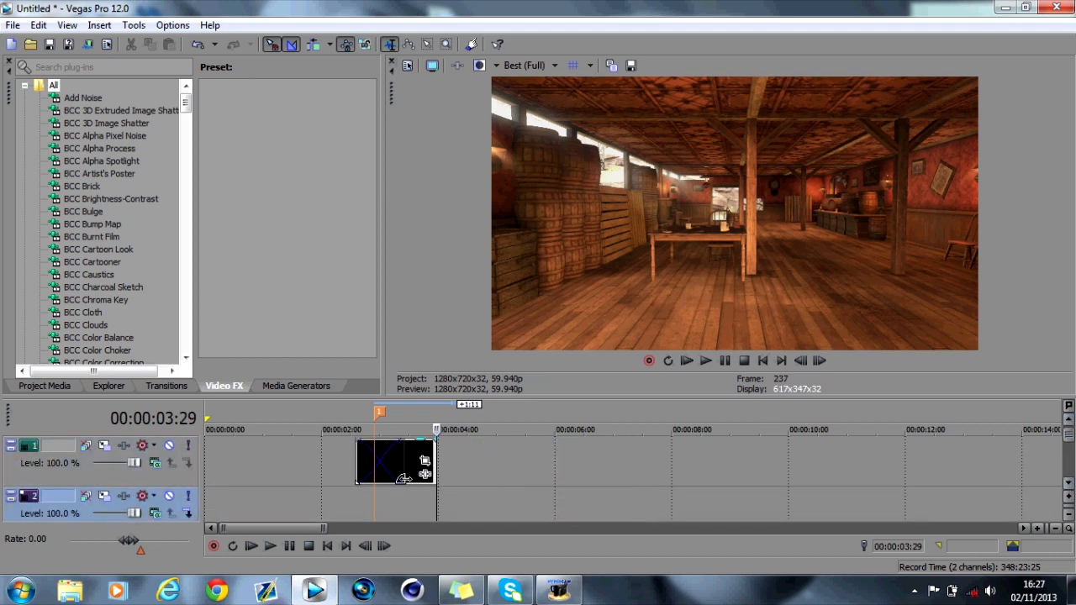
drag(414, 481, 413, 506)
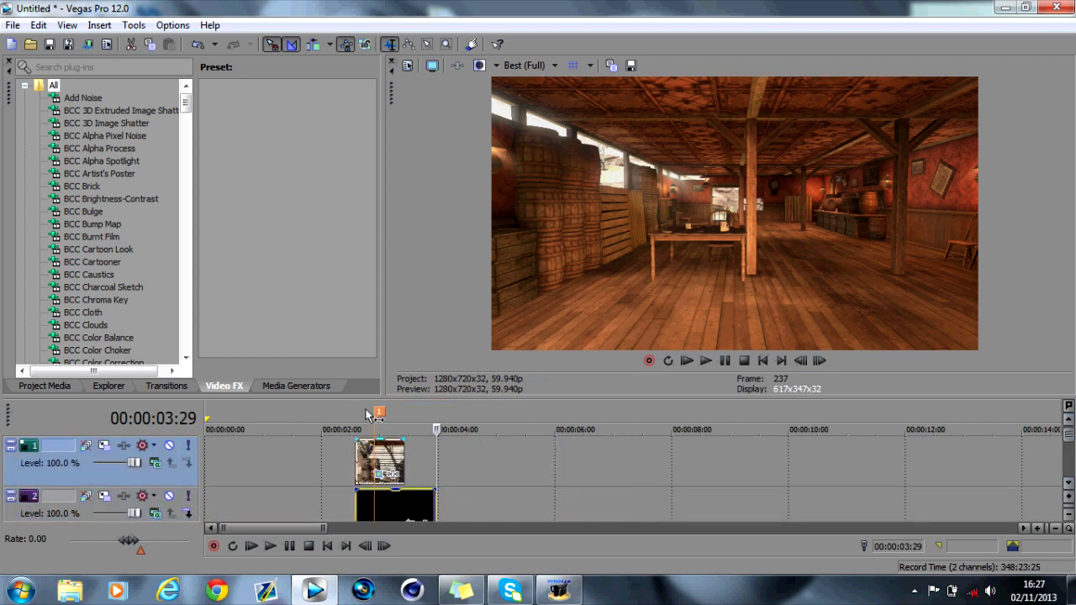
Set the compositing mode of track 2, which holds the Green Grid clip, to Screen
click(367, 415)
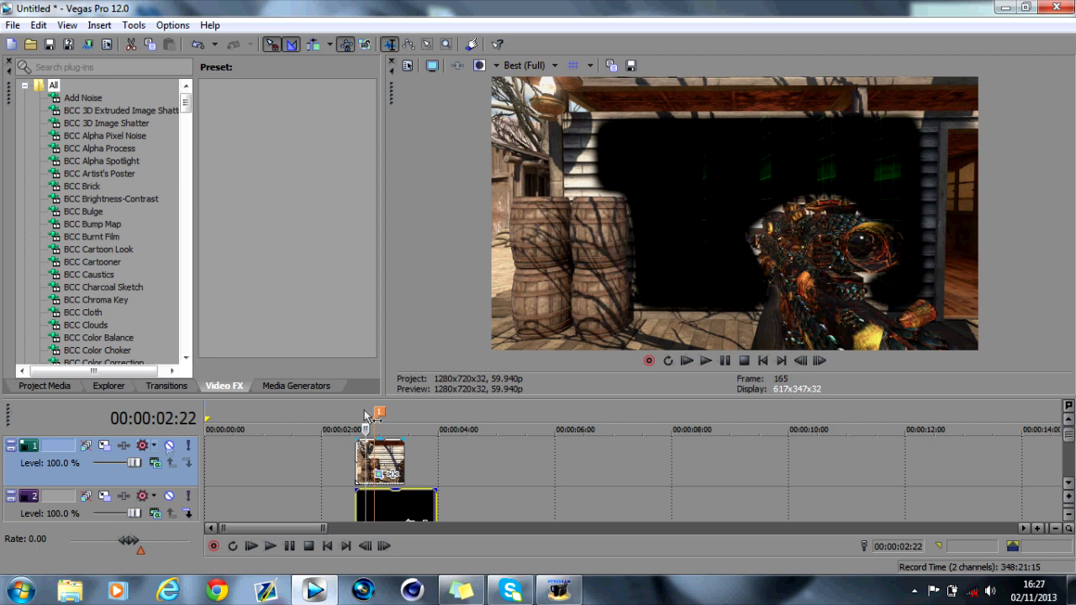
click(161, 515)
click(228, 379)
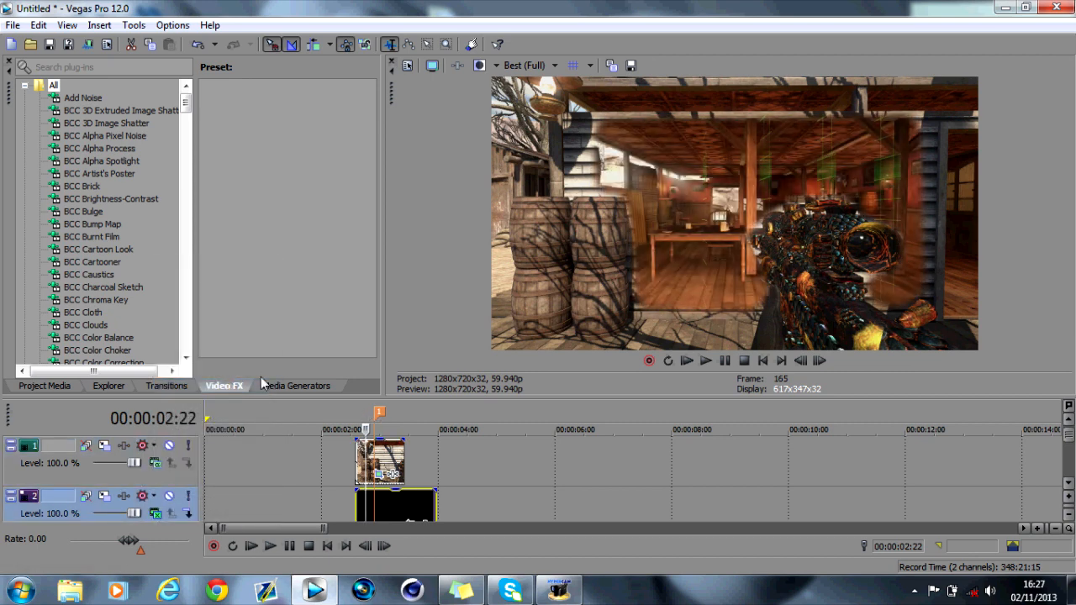
Trim the end of the Green Grid clip level with the end of the masked piece on track 1
drag(363, 422, 355, 422)
drag(435, 504, 403, 504)
click(820, 361)
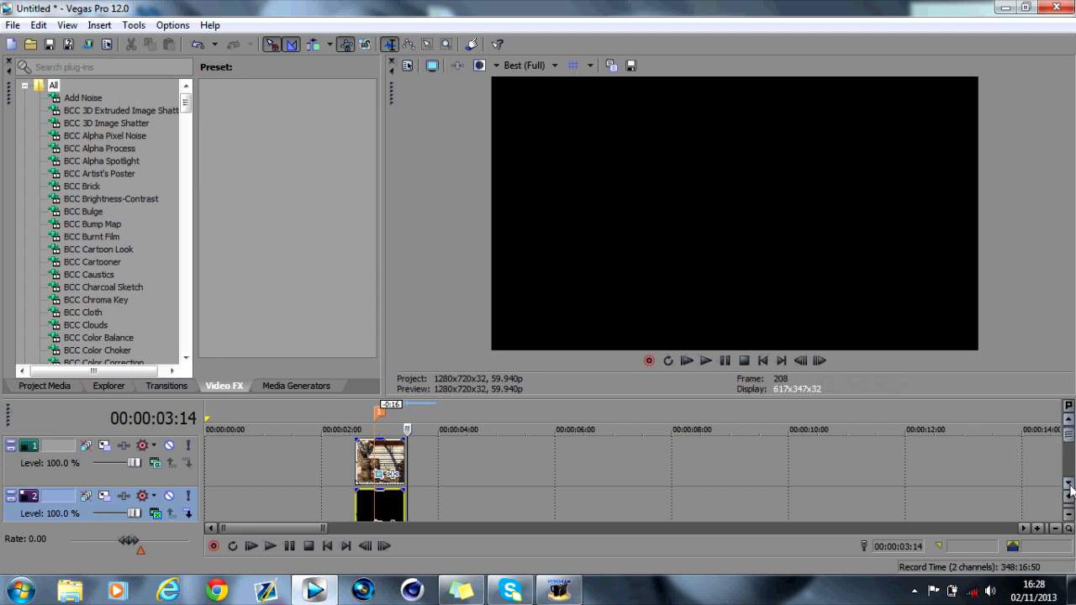
Place the Scan Line clip at 00:00:02:17 on track 3, trimming 2:08 off its start and ending it level with the Green Grid clip
click(358, 415)
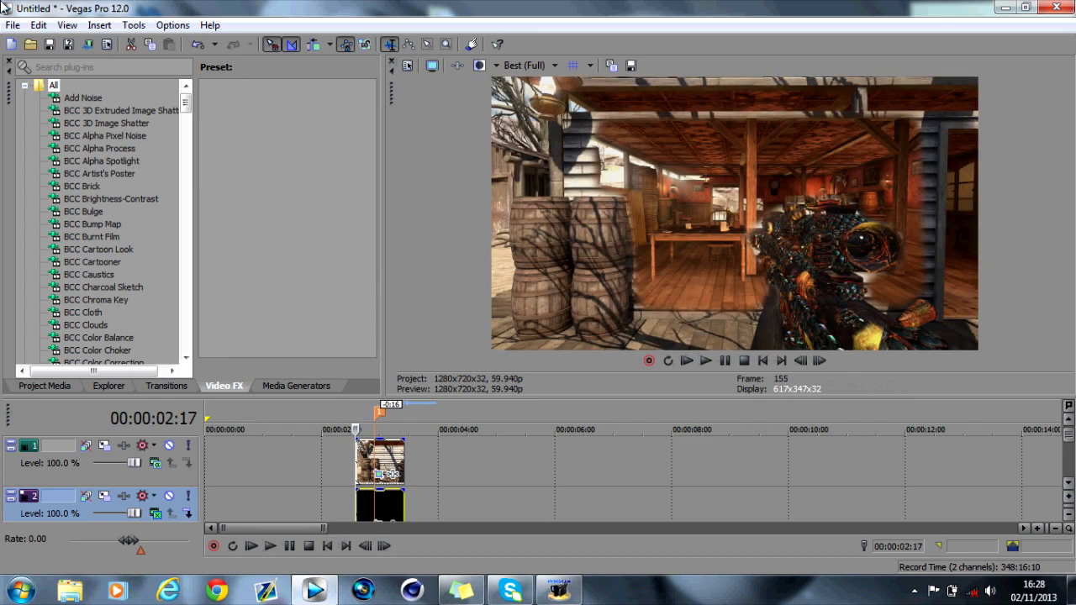
click(30, 44)
click(687, 147)
click(719, 327)
drag(484, 458, 484, 501)
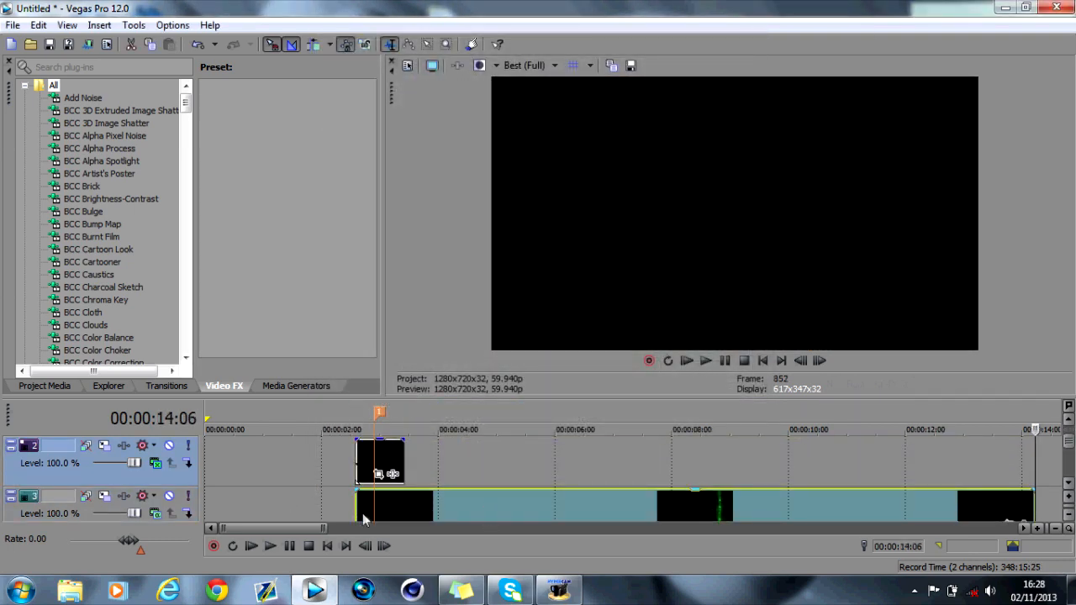
drag(362, 519, 404, 516)
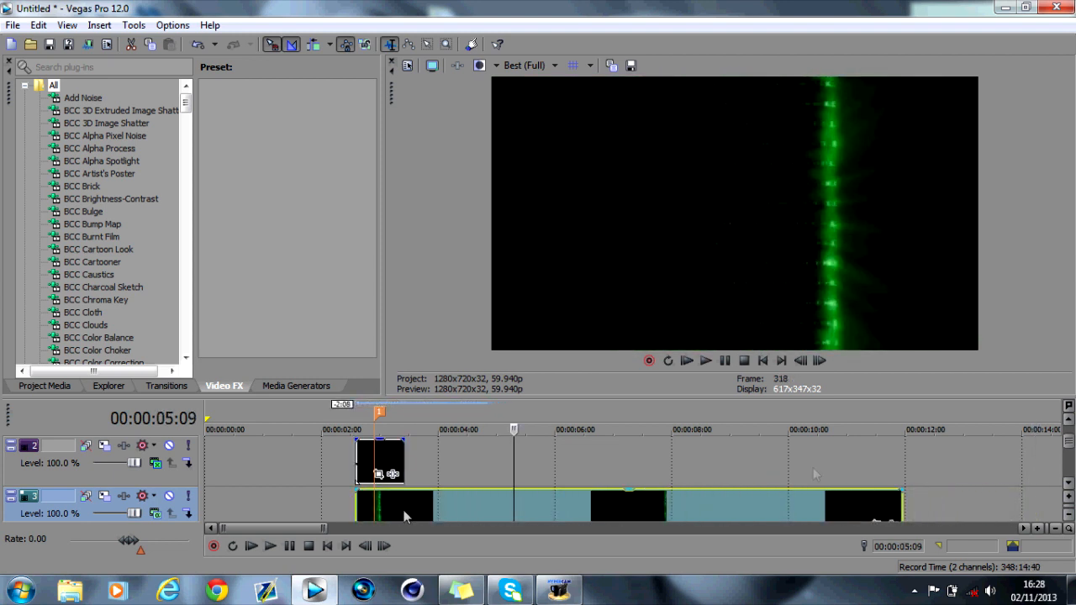
drag(902, 506, 400, 500)
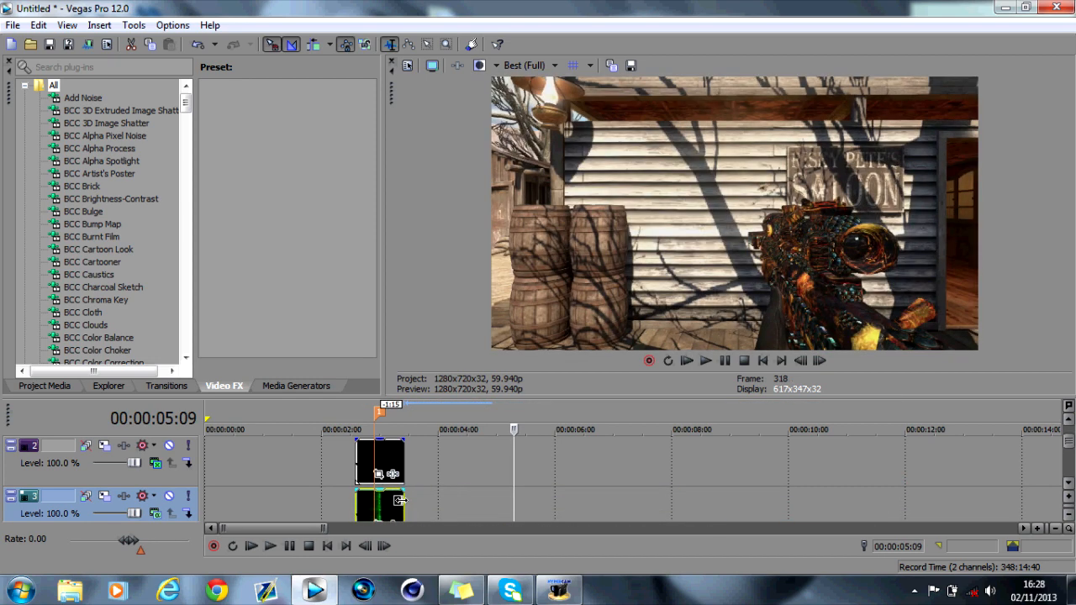
Set track 3's compositing mode to Screen and check the scan line effect frame by frame from 00:00:02:17
click(156, 514)
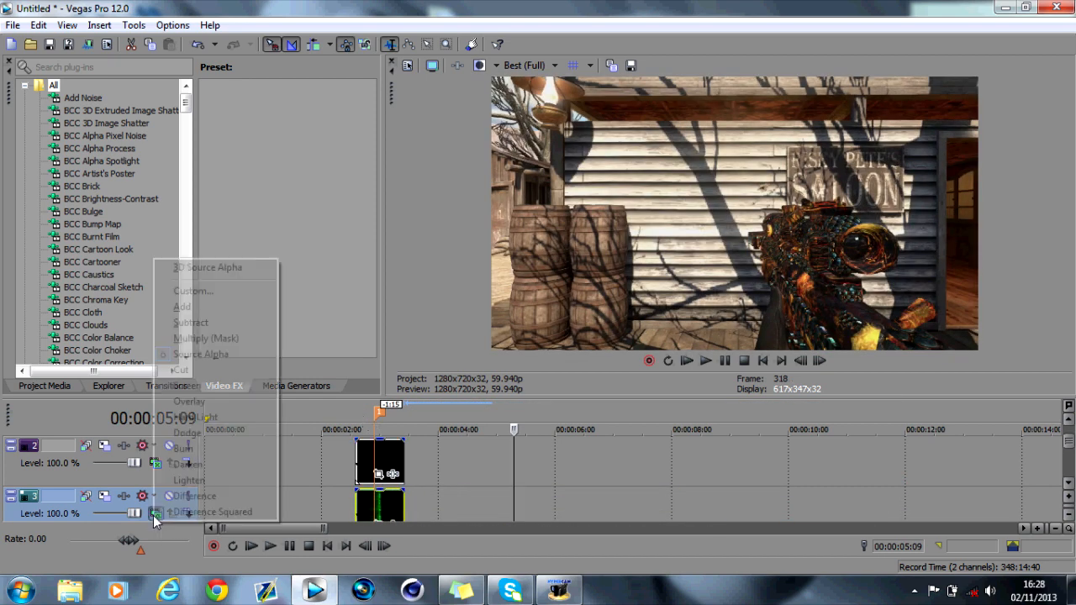
click(221, 383)
click(359, 429)
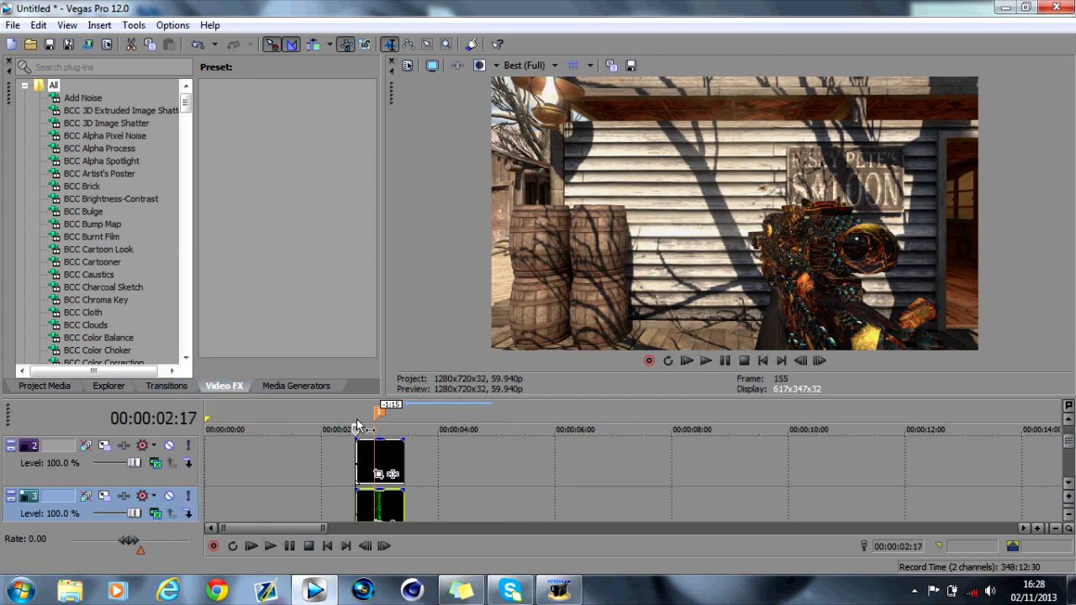
click(820, 361)
click(820, 361)
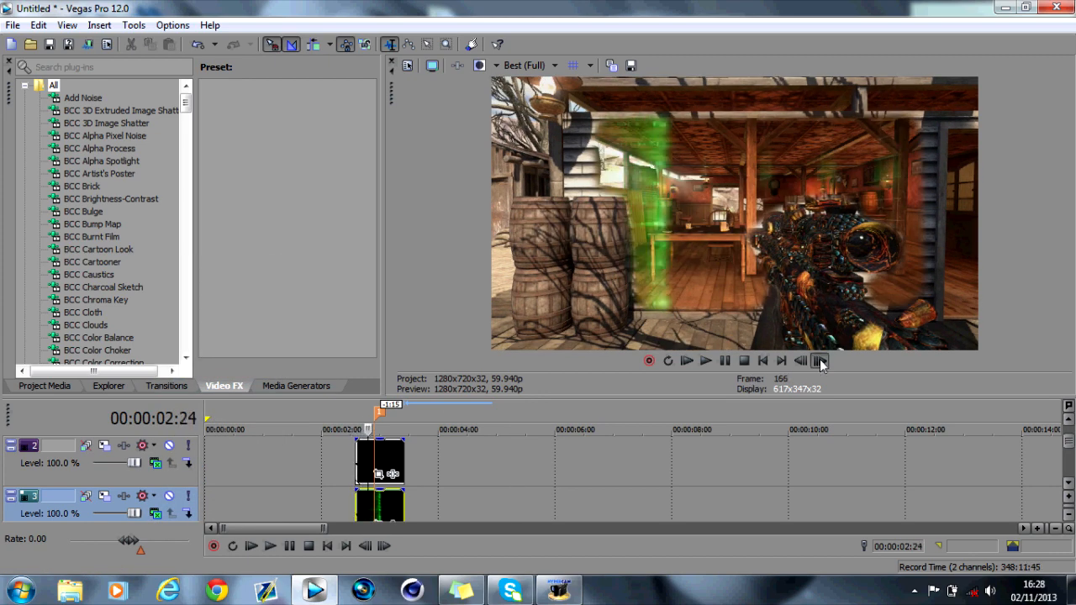
click(819, 361)
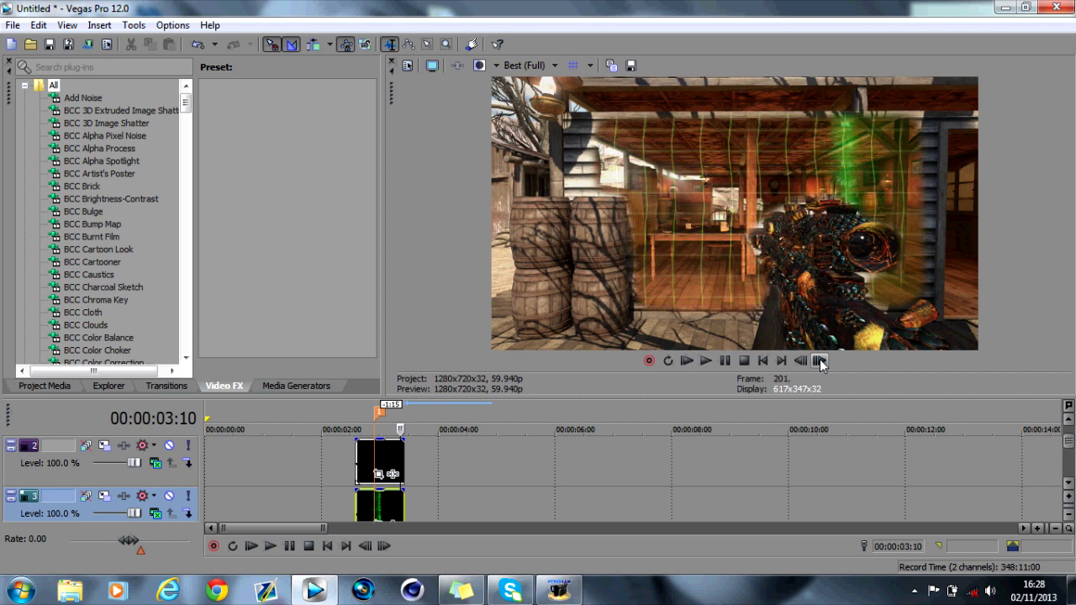
click(820, 361)
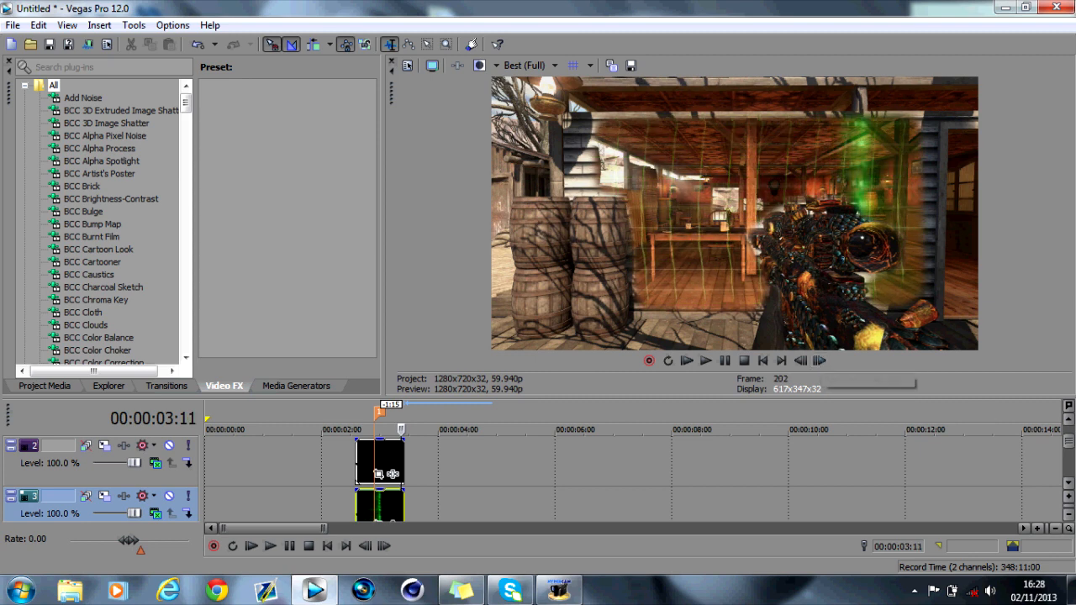
Move the second gameplay clip on track 4 back to start directly after the interior clip, and check the frames around the cut
click(1070, 488)
drag(501, 451, 431, 458)
click(819, 361)
click(819, 361)
click(821, 361)
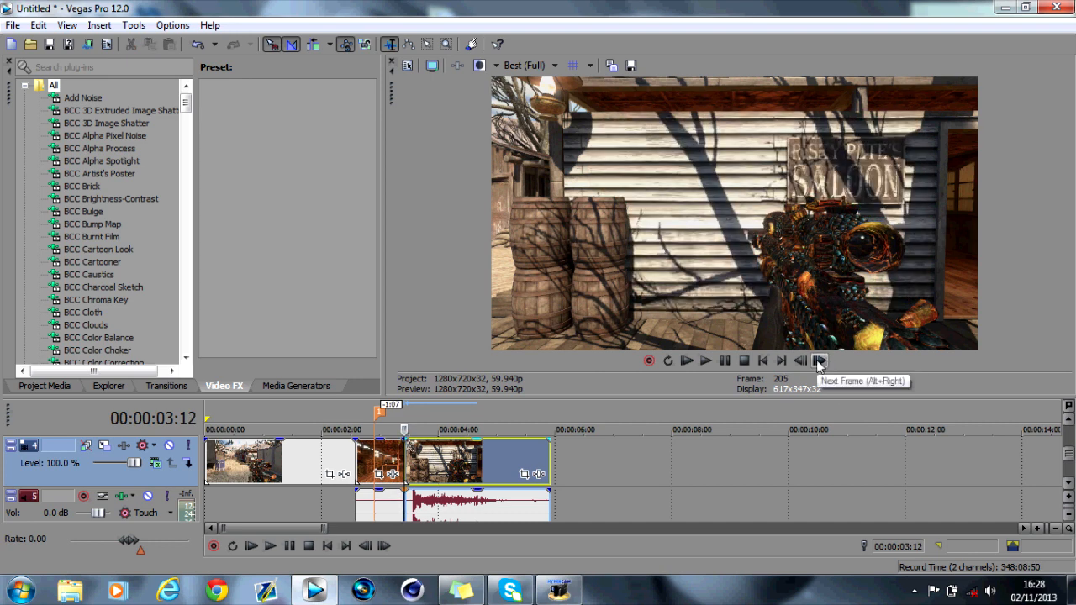
Extend the end of the interior clip on track 4 by 0:05 so that it overlaps the following gameplay clip
click(801, 361)
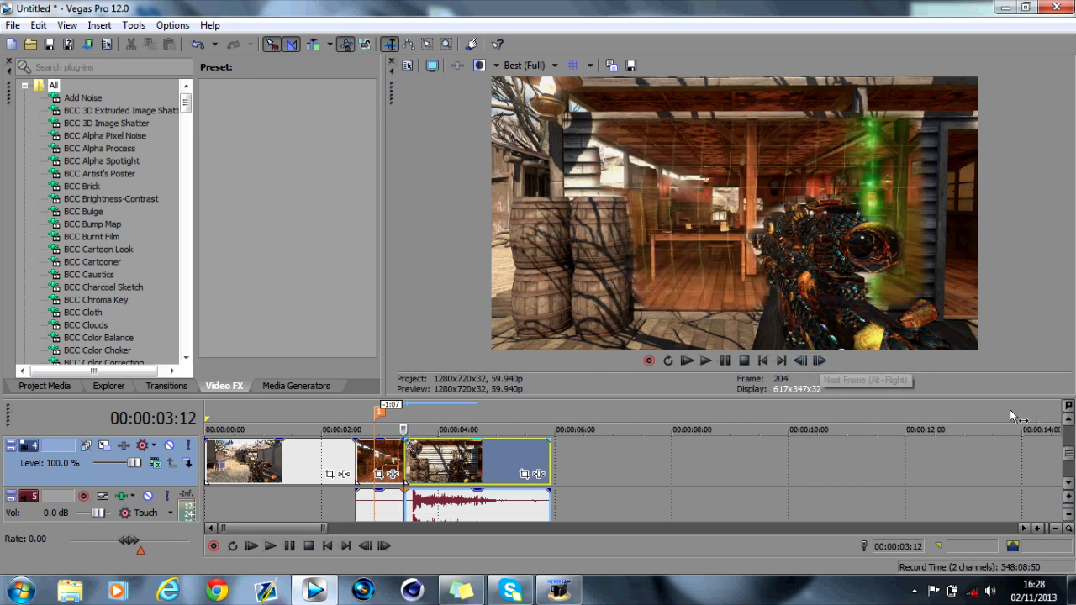
click(1069, 419)
click(1069, 420)
click(800, 361)
click(801, 361)
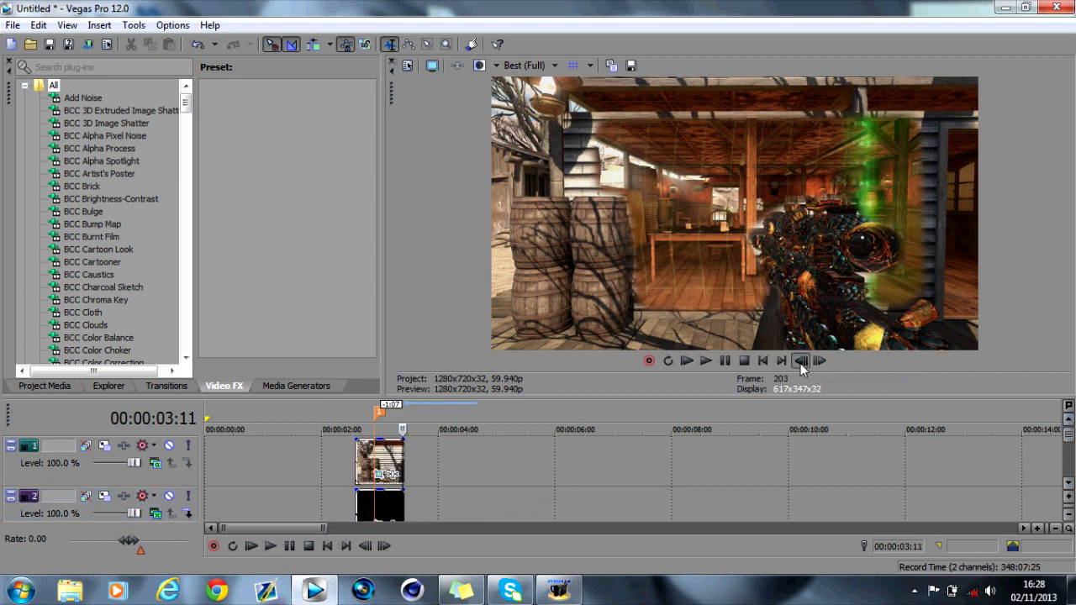
click(800, 360)
click(801, 361)
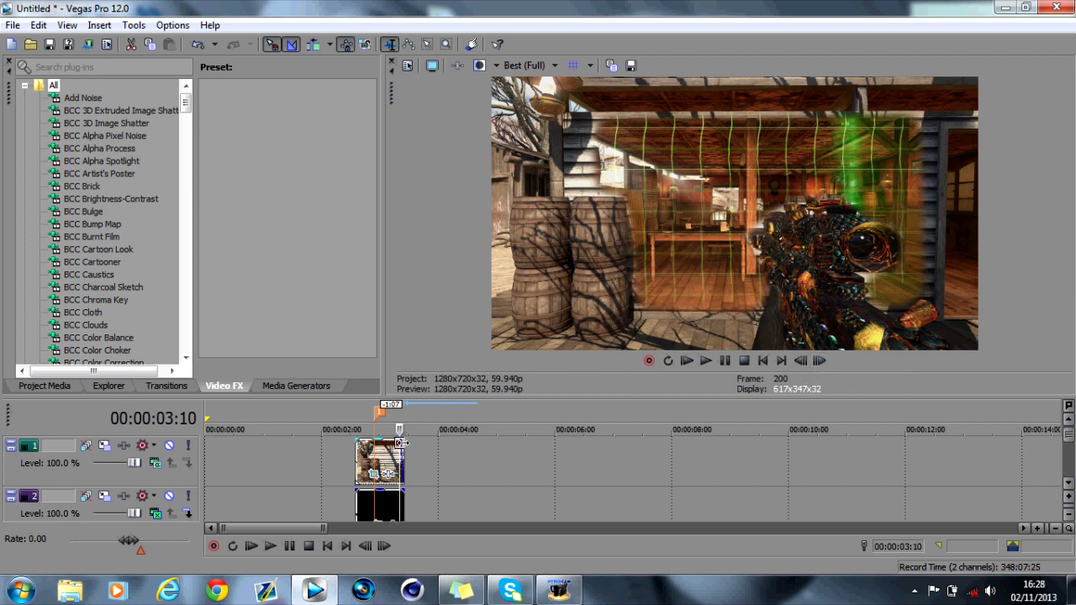
click(1069, 482)
click(1069, 483)
click(1069, 482)
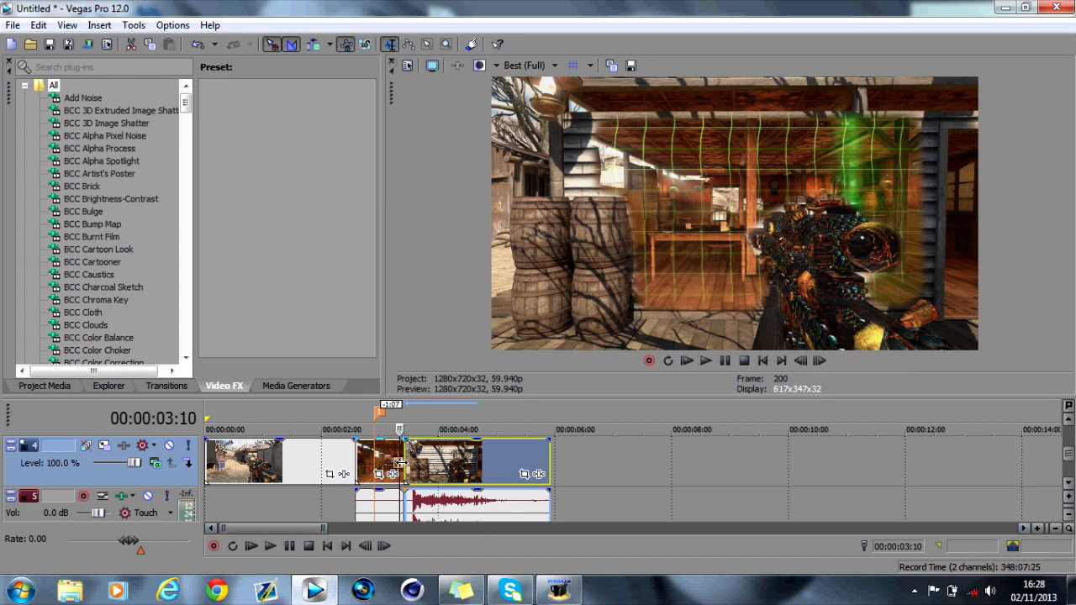
drag(400, 464, 410, 464)
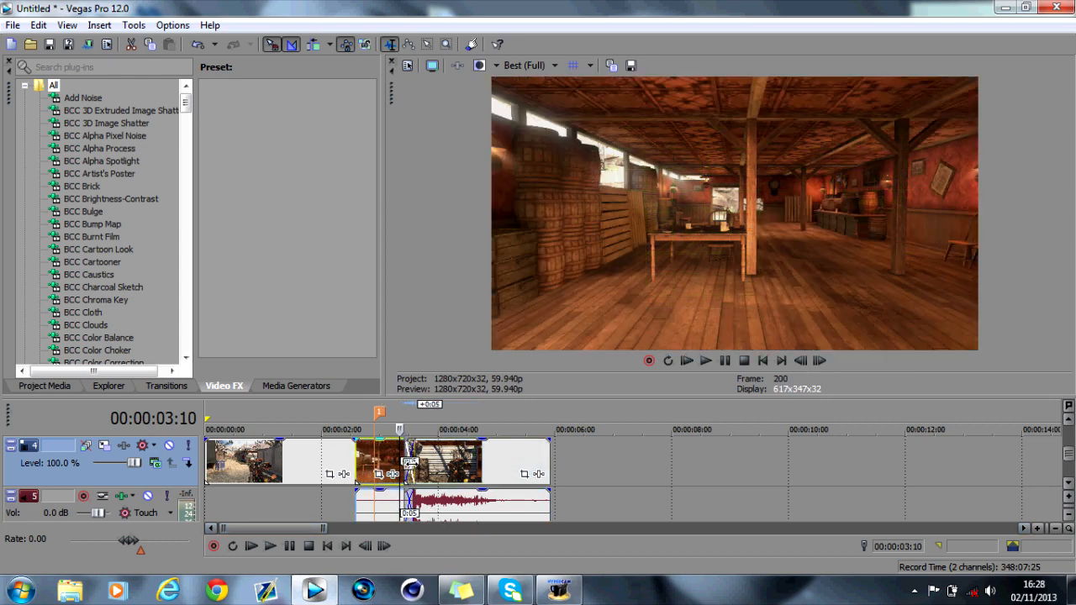
Apply the default preset of the SE Dissolve Blur transition to the overlap between the interior clip and the following gameplay clip
click(166, 385)
scroll(117, 246, down, 20)
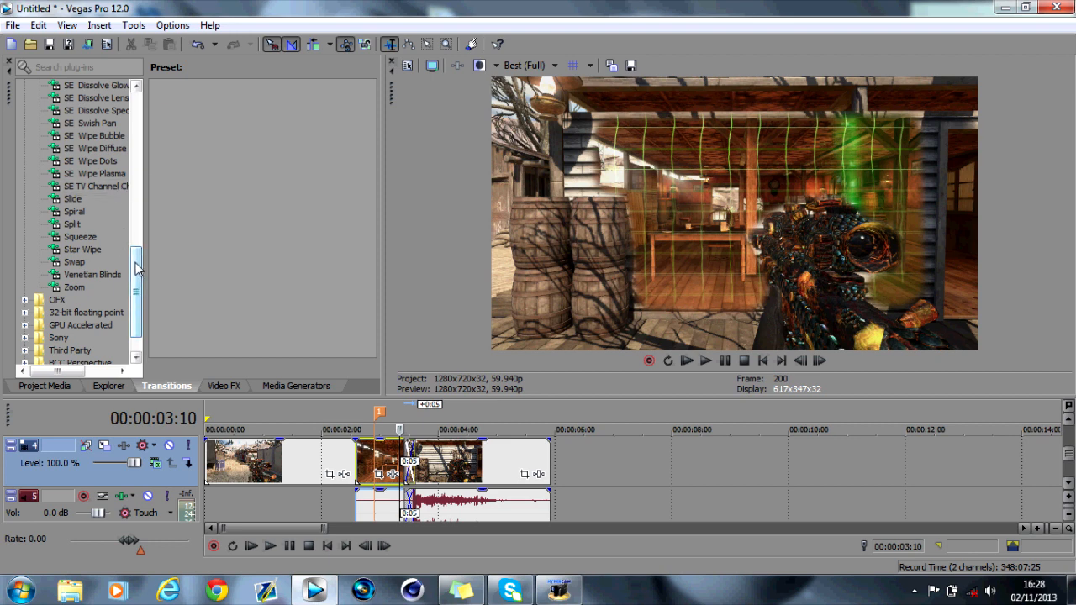
scroll(137, 269, up, 2)
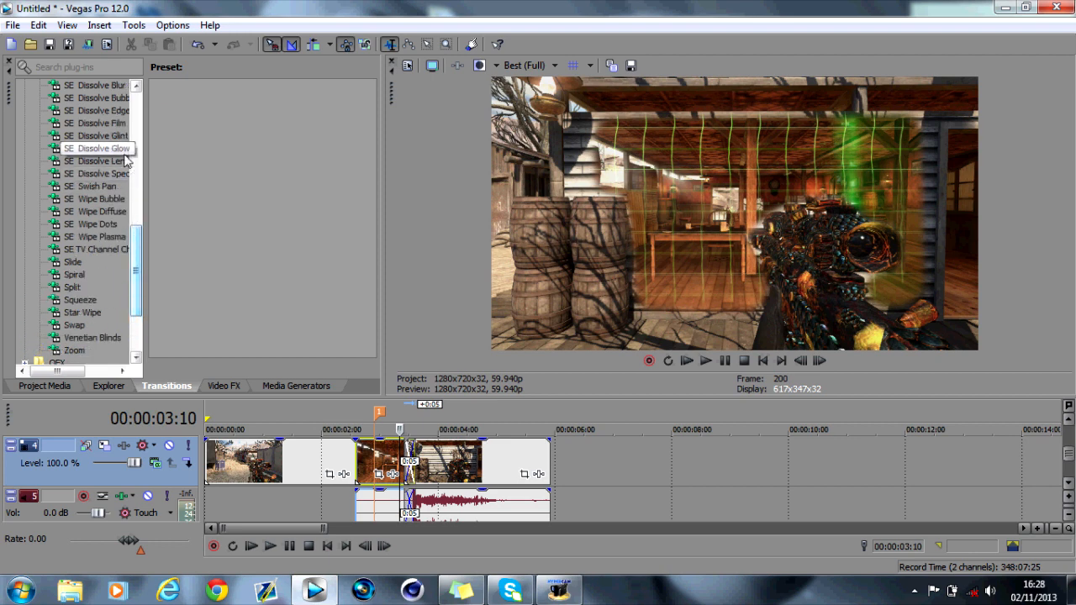
click(94, 85)
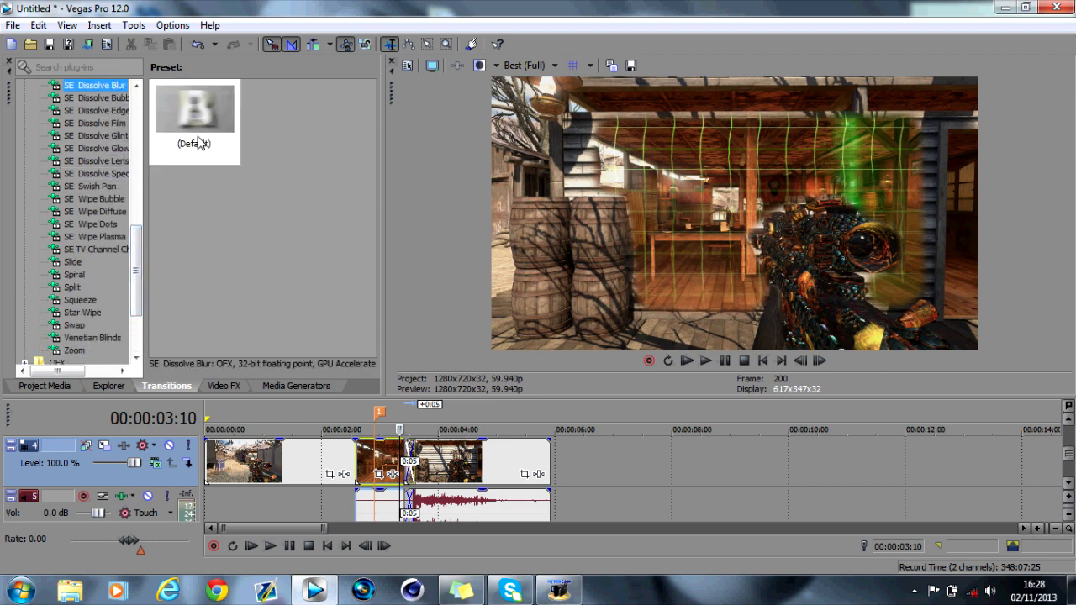
drag(199, 141, 407, 467)
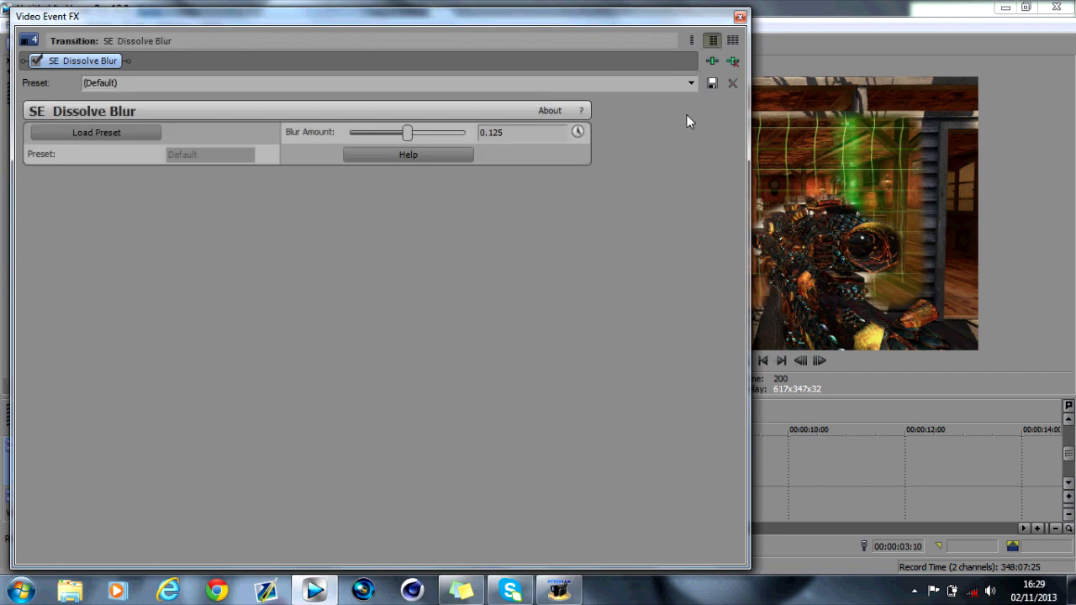
Extend the end of the masked clip on track 1 to 00:00:03:18, in line with the end of track 4's transition overlap
click(740, 35)
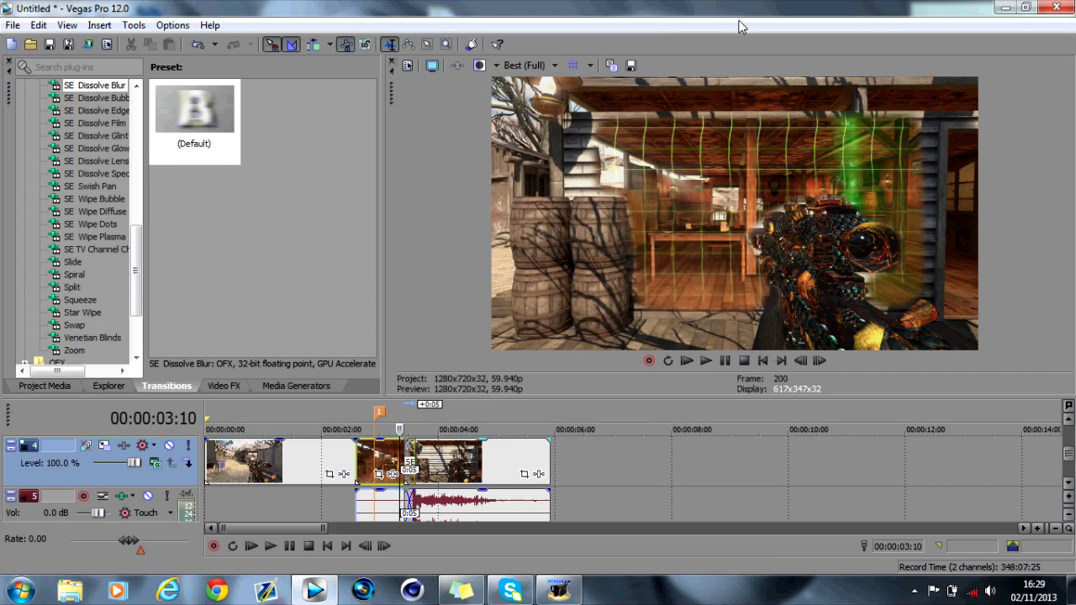
click(415, 427)
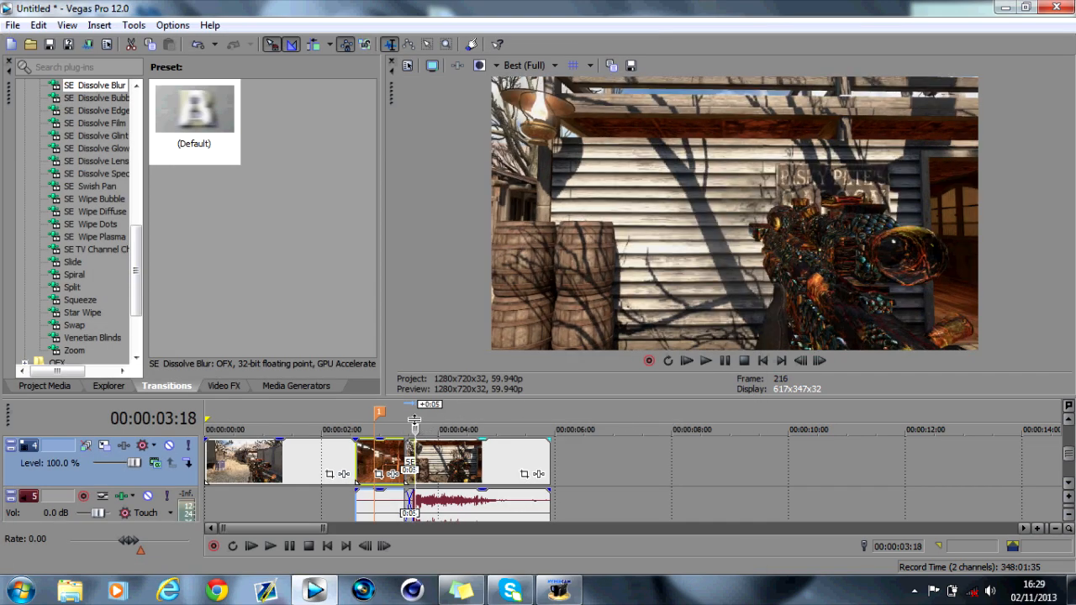
click(1072, 426)
click(1072, 430)
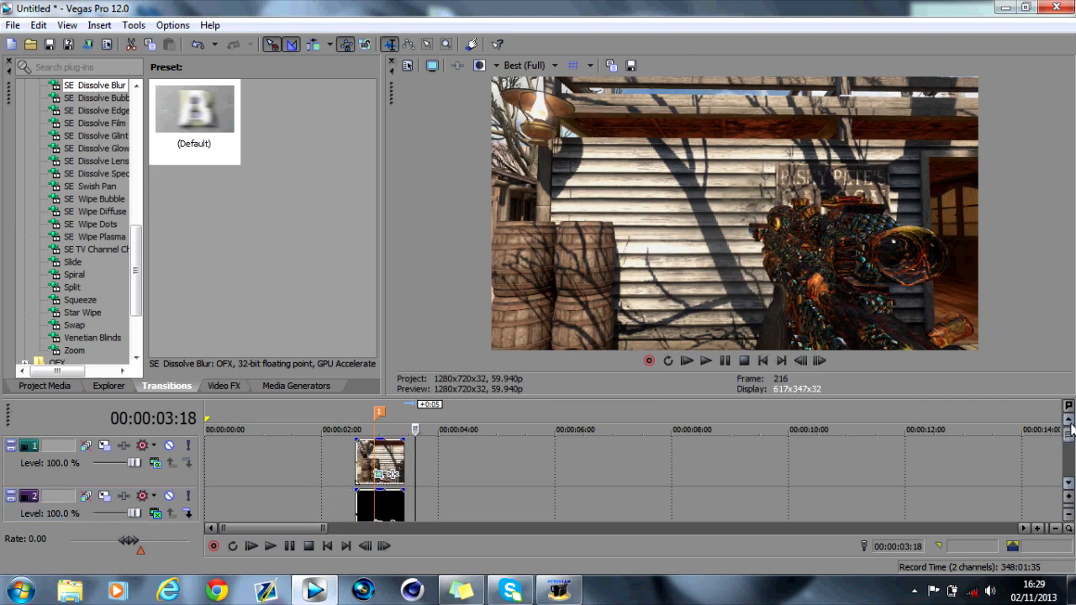
drag(404, 452, 415, 433)
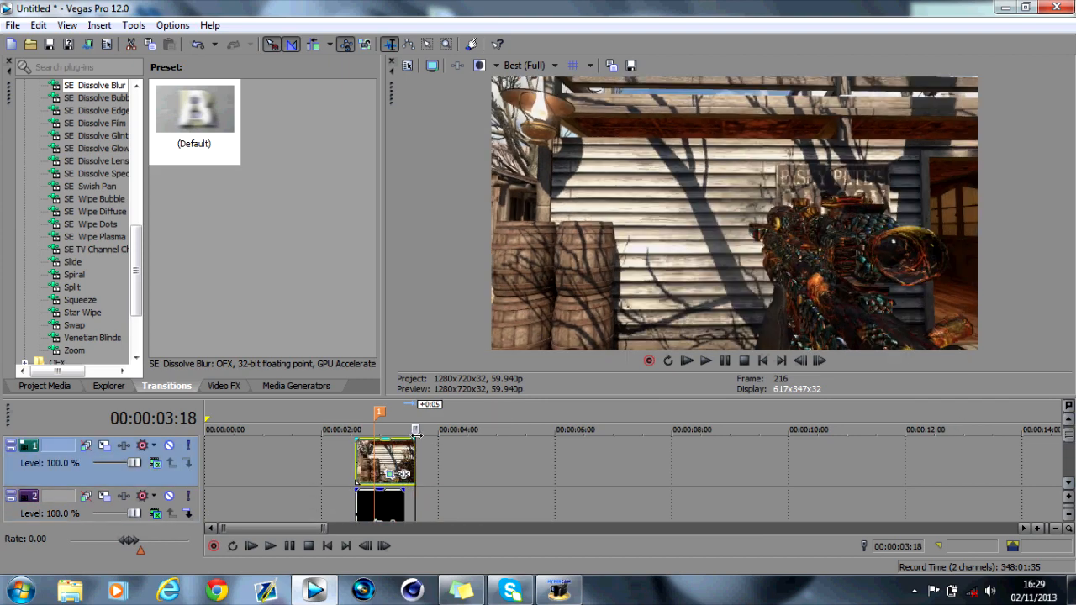
Apply the default preset of the SE Dissolve Blur transition to the end of the clip on track 1
drag(202, 126, 407, 451)
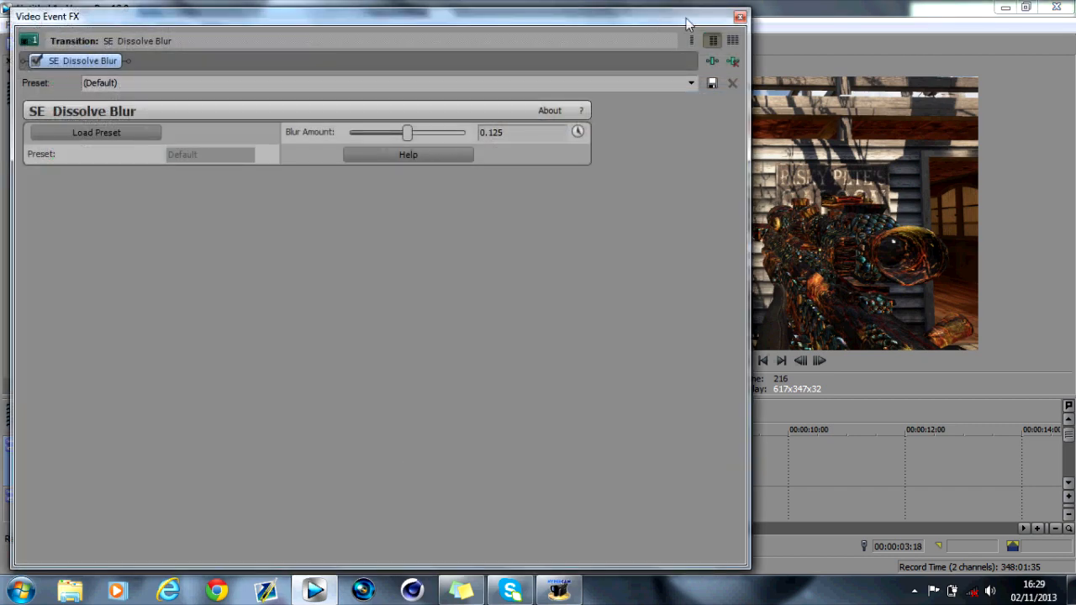
click(740, 18)
Examine the blur dissolve from the masked shot back to the gameplay clip frame by frame, through 00:00:03:22
click(404, 417)
click(819, 360)
click(819, 361)
click(819, 361)
click(819, 361)
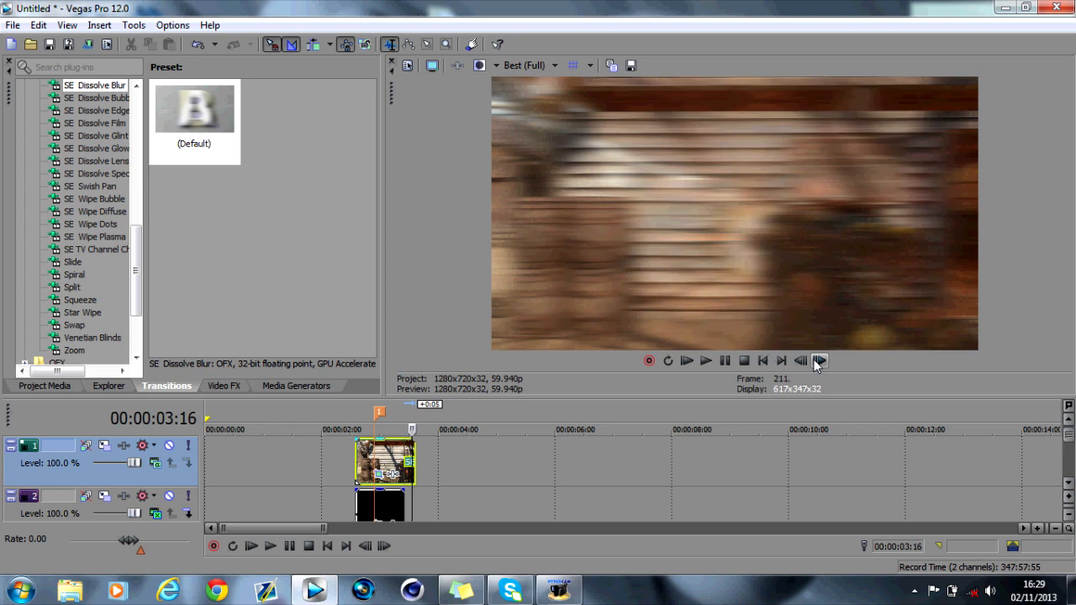
click(819, 360)
click(818, 361)
click(819, 360)
click(818, 361)
click(819, 360)
click(819, 361)
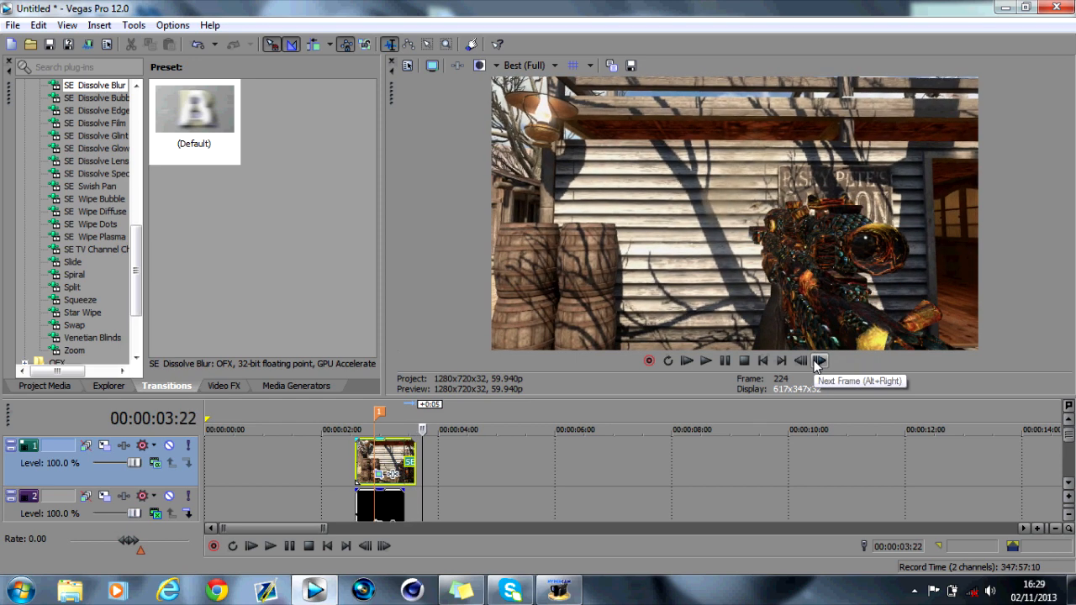
Check the wall opening with its green grid and scan line frame by frame from 00:00:02:17
click(358, 420)
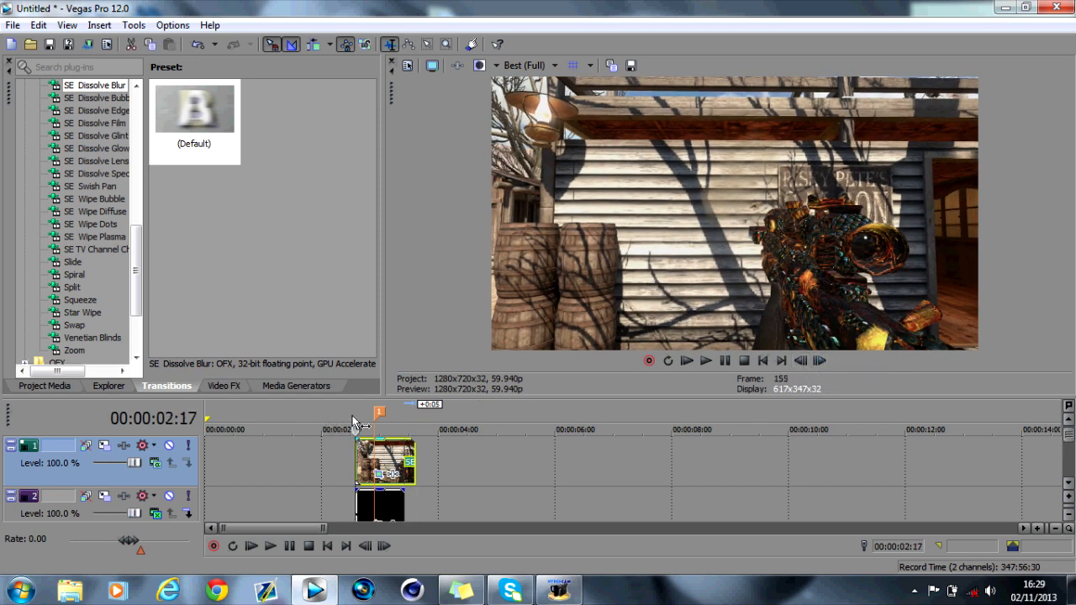
click(819, 361)
click(822, 360)
click(821, 359)
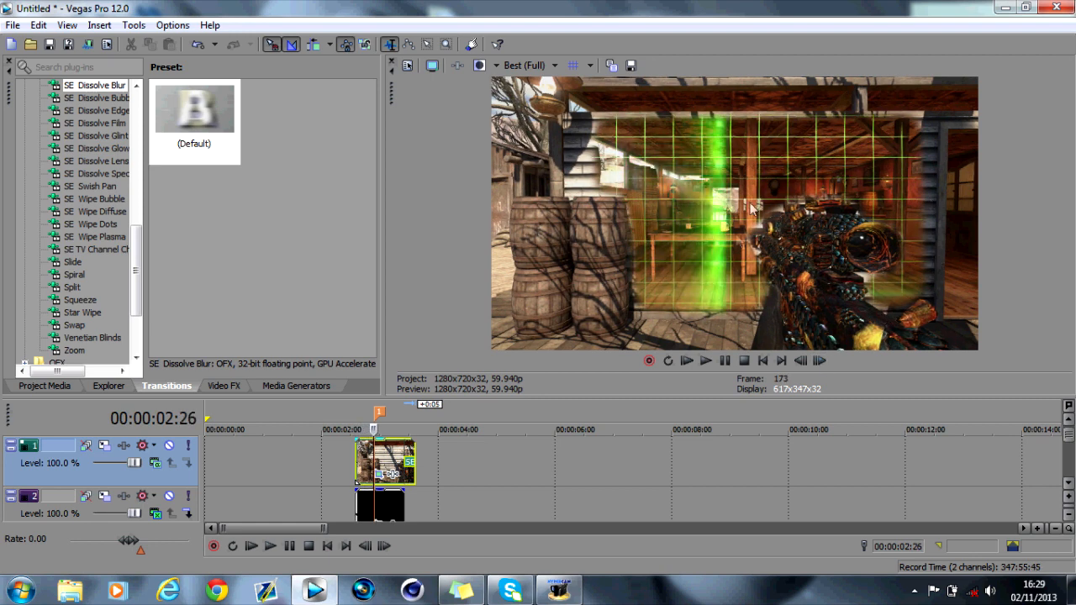